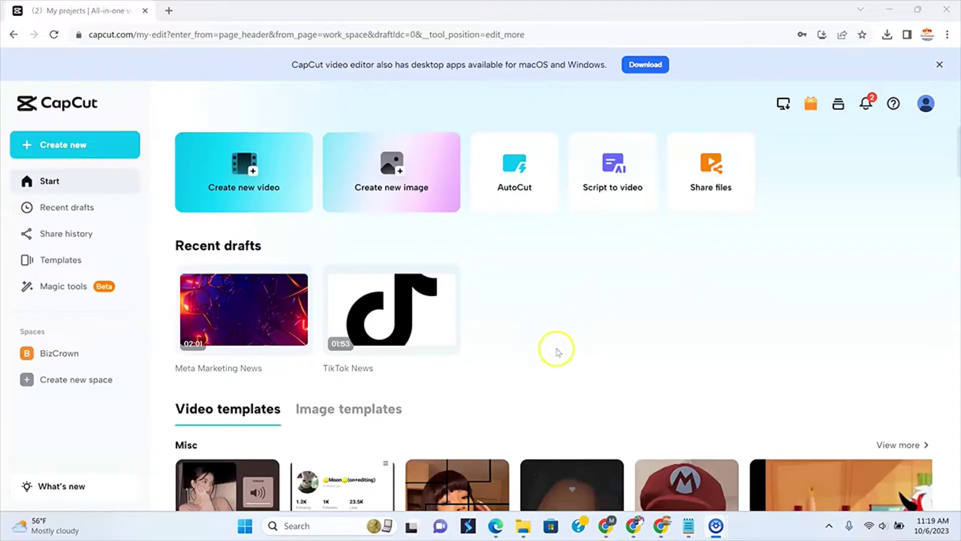
- Launch Script to video from Magic tools to get an empty Generate script page
mouse_move(454, 314)
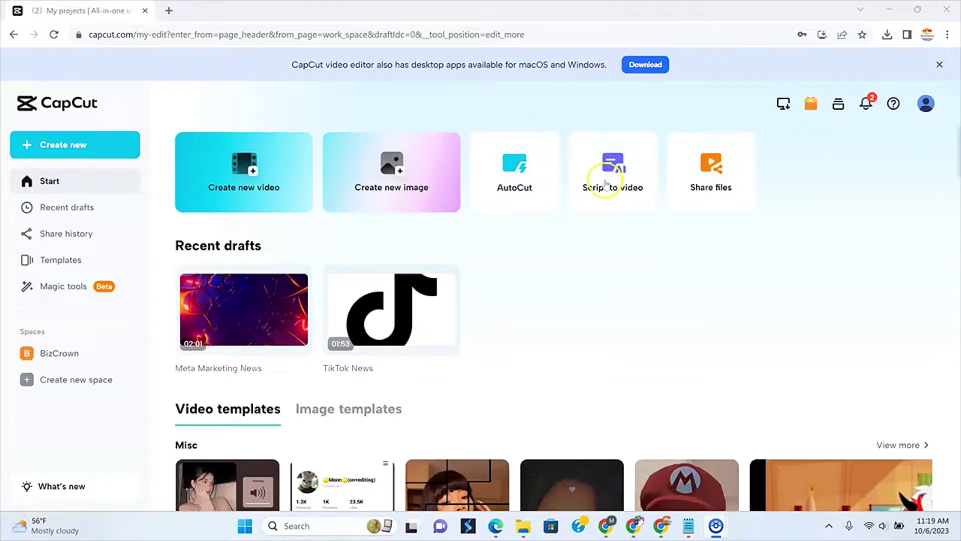
click(50, 285)
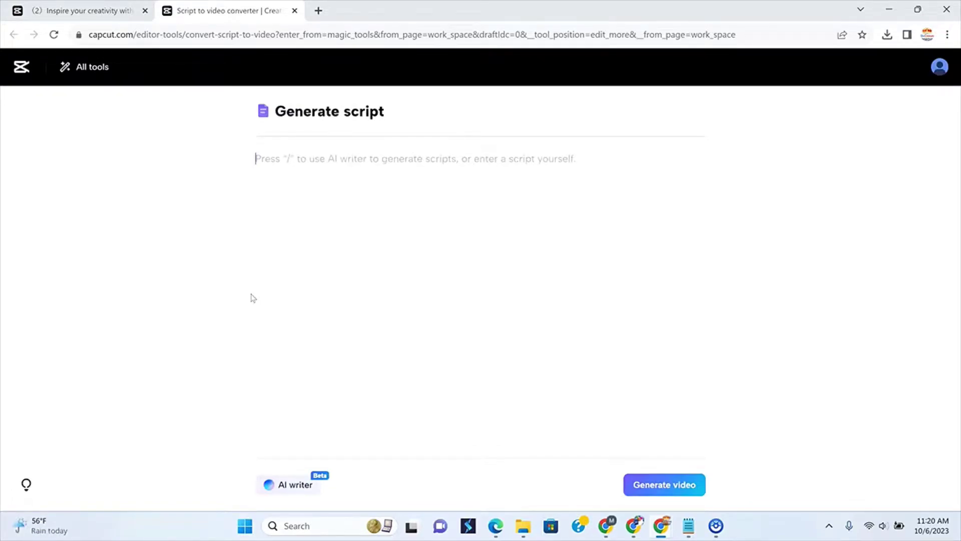
click(291, 199)
click(104, 68)
click(396, 211)
- Open the AI writer with / and write a narration-script prompt about posting weekly on social media
text(/)
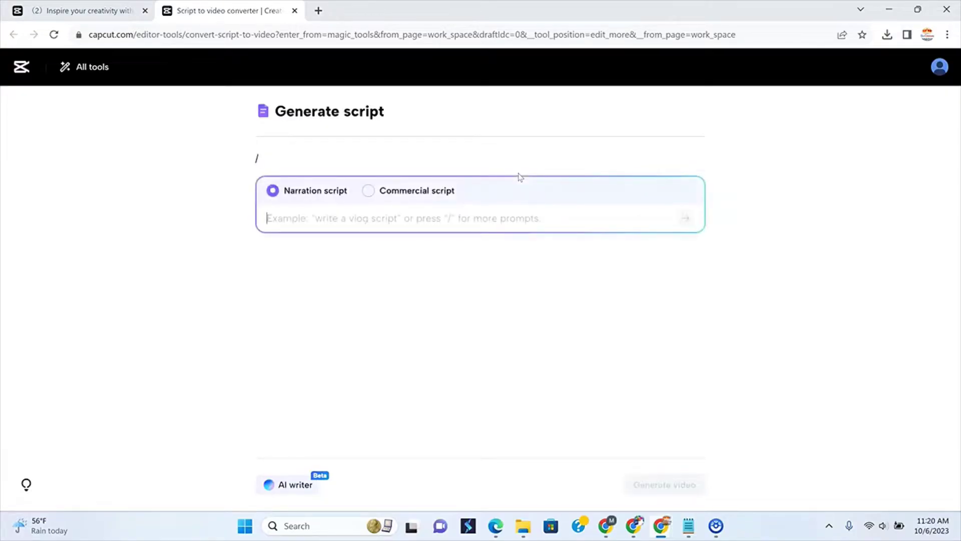
text(c)
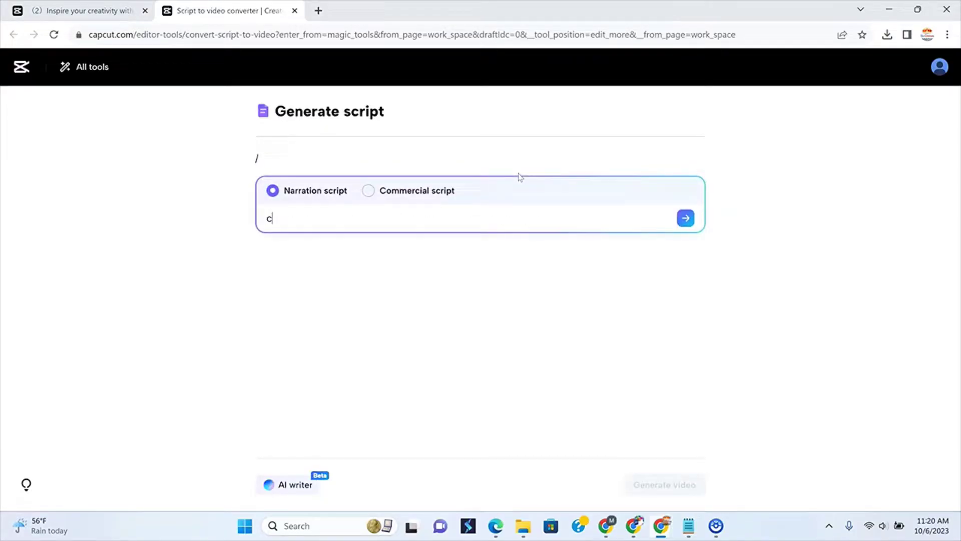
text(rea)
key(BackSpace)
key(BackSpace)
key(BackSpace)
key(BackSpace)
text(w)
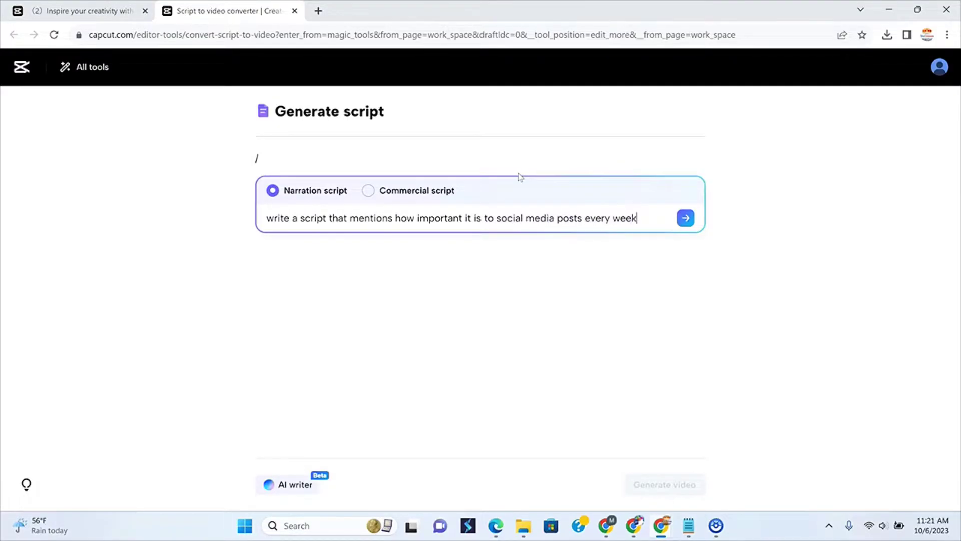
text(and that we can help with that)
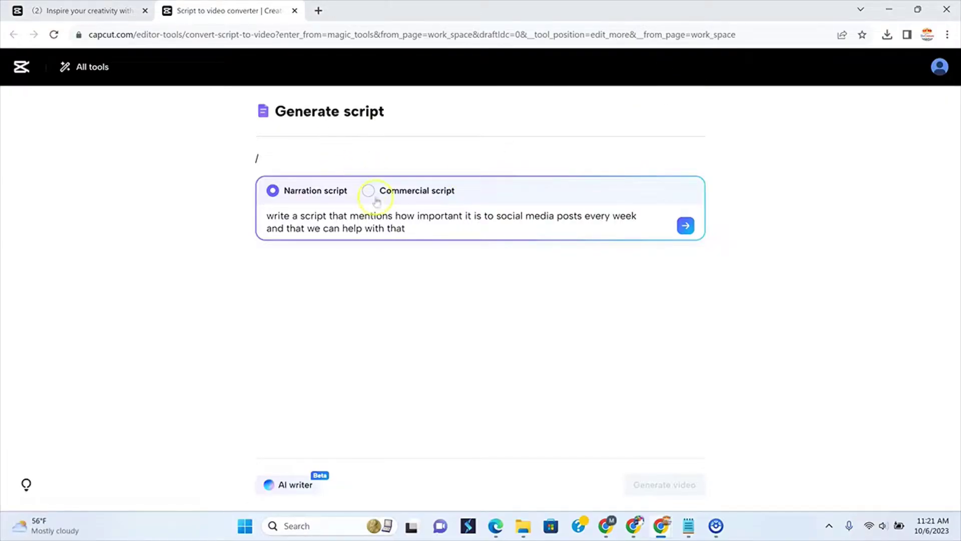
click(328, 230)
key(BackSpace)
key(BackSpace)
key(BackSpace)
key(BackSpace)
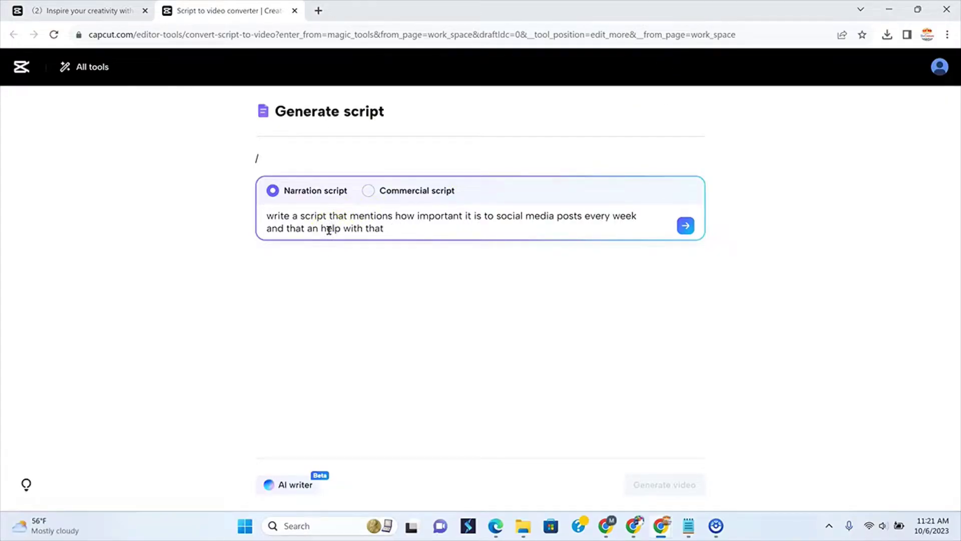
text(our agency c)
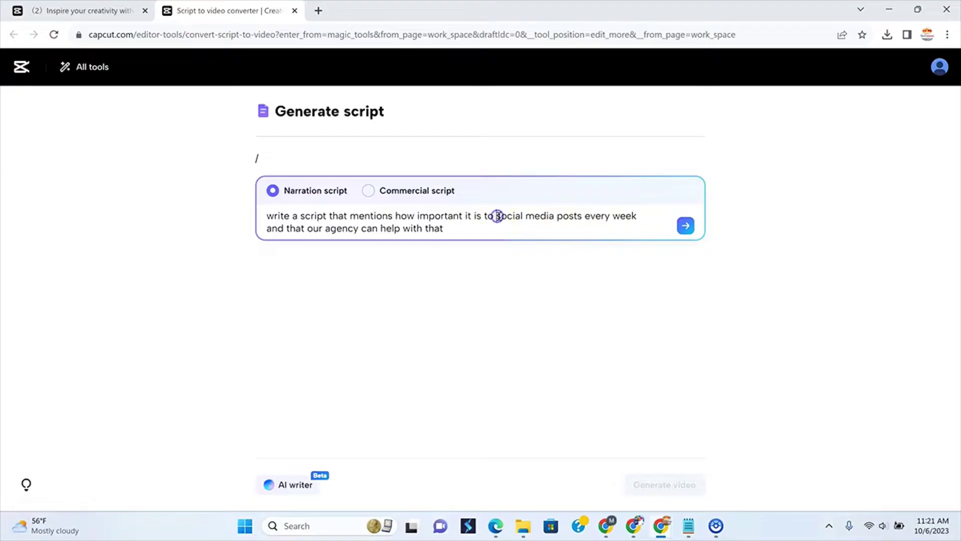
text(have)
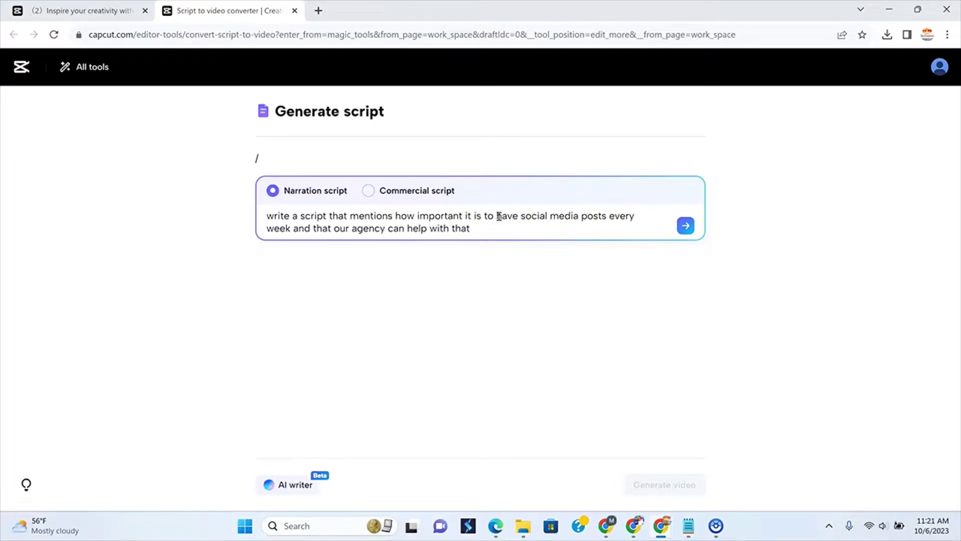
- Insert 'BizCrown Media' after 'our agency' in the prompt and send it
click(685, 225)
click(387, 228)
text(BizCr)
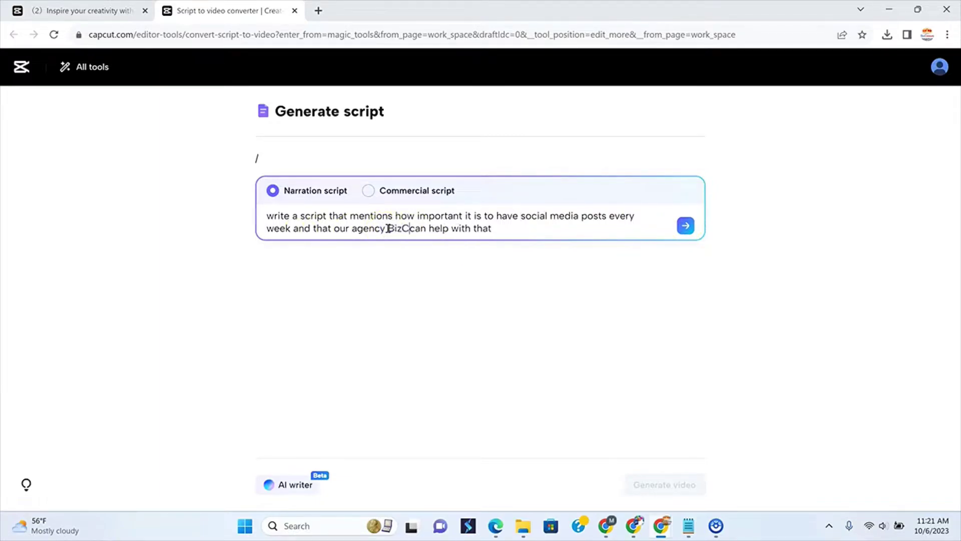
text(own Media)
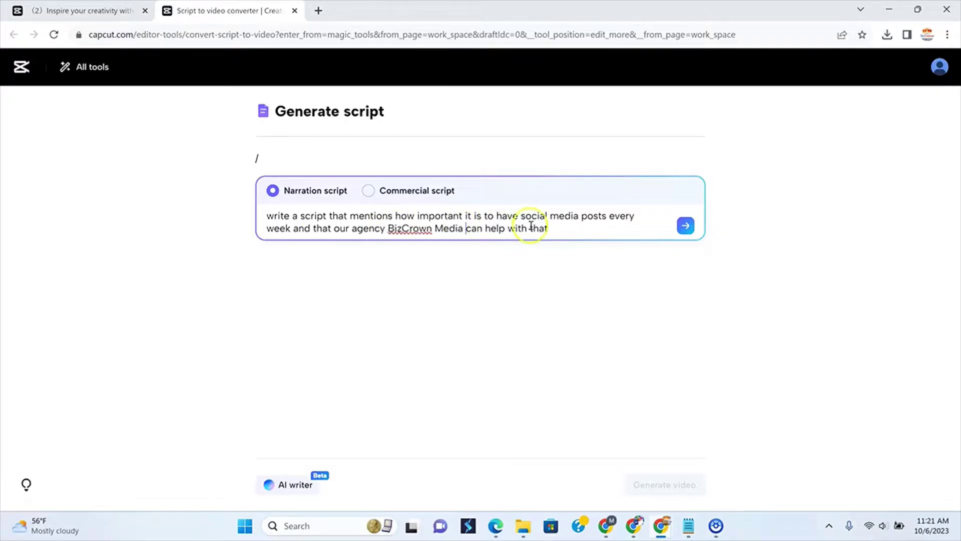
click(685, 225)
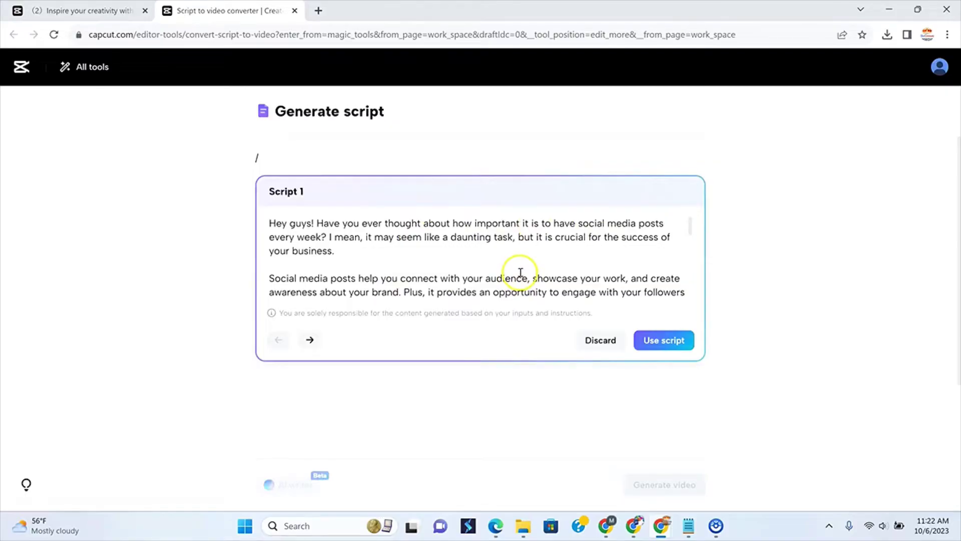
- Scroll through Script 1 to read its ending pitch for BizCrown Media
scroll(527, 272, down, 2)
scroll(527, 270, up, 2)
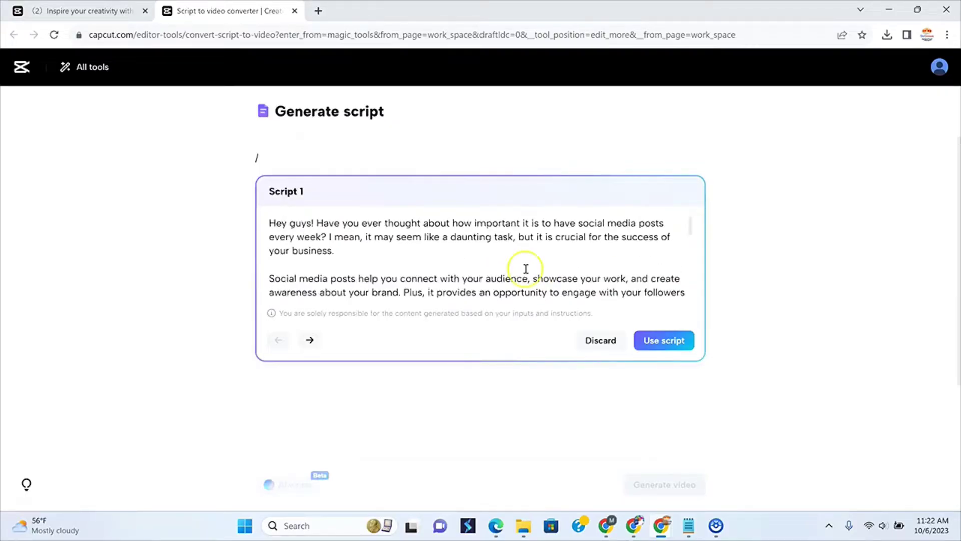
scroll(525, 269, down, 8)
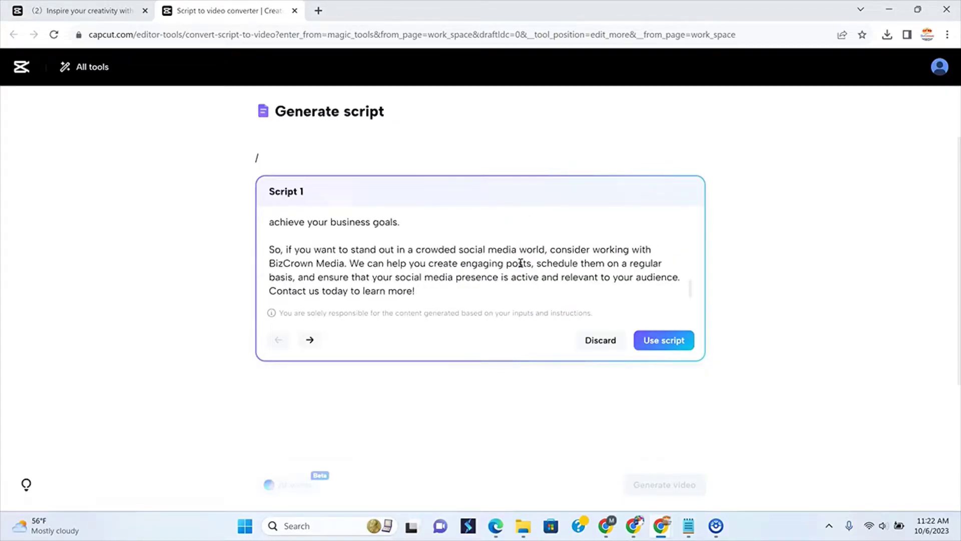
scroll(436, 195, up, 4)
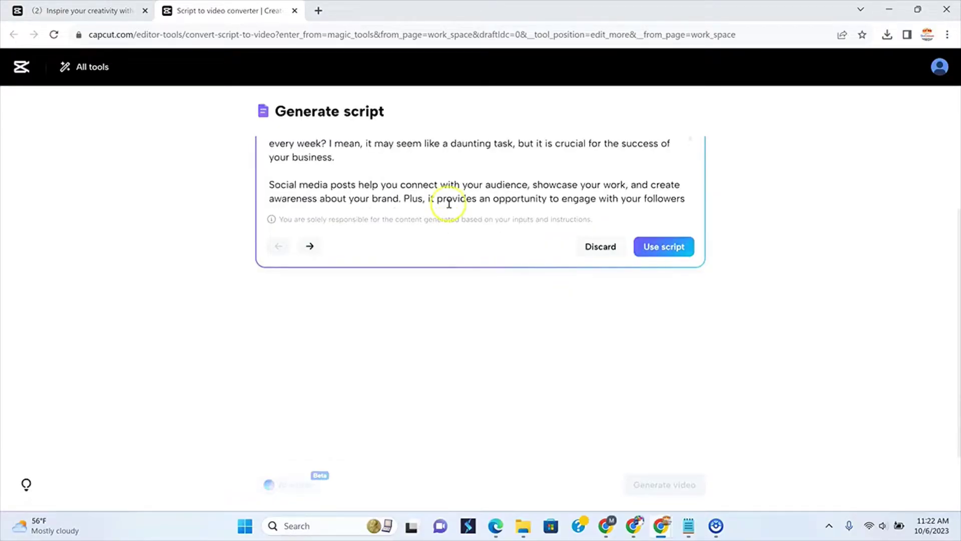
scroll(514, 337, up, 2)
scroll(444, 262, down, 8)
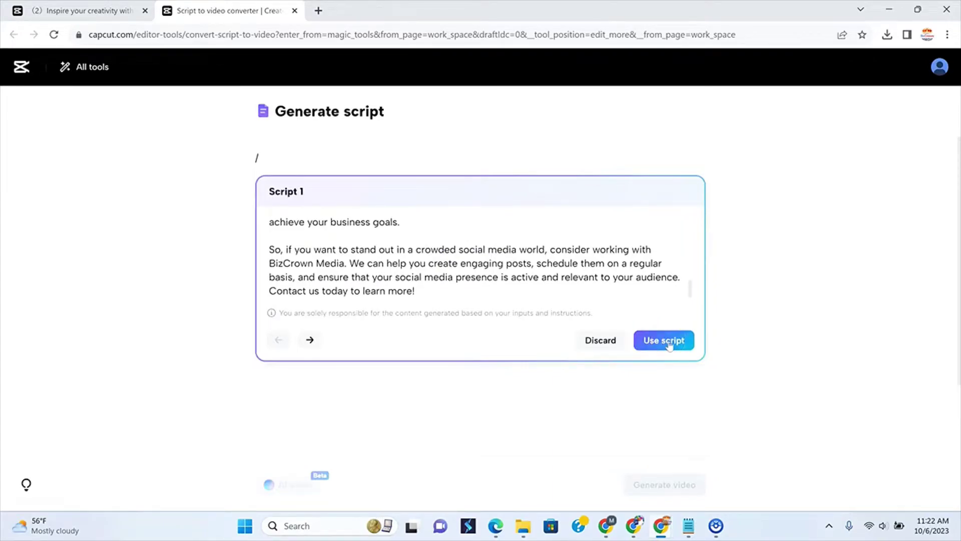
- Insert Script 1 with Use script and scroll through the narration text in the editor
click(664, 340)
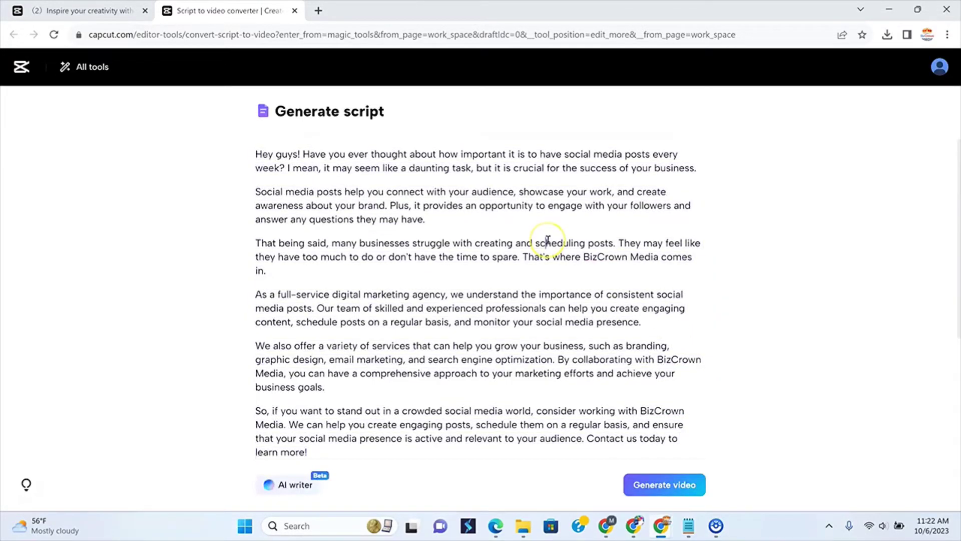
scroll(548, 241, down, 3)
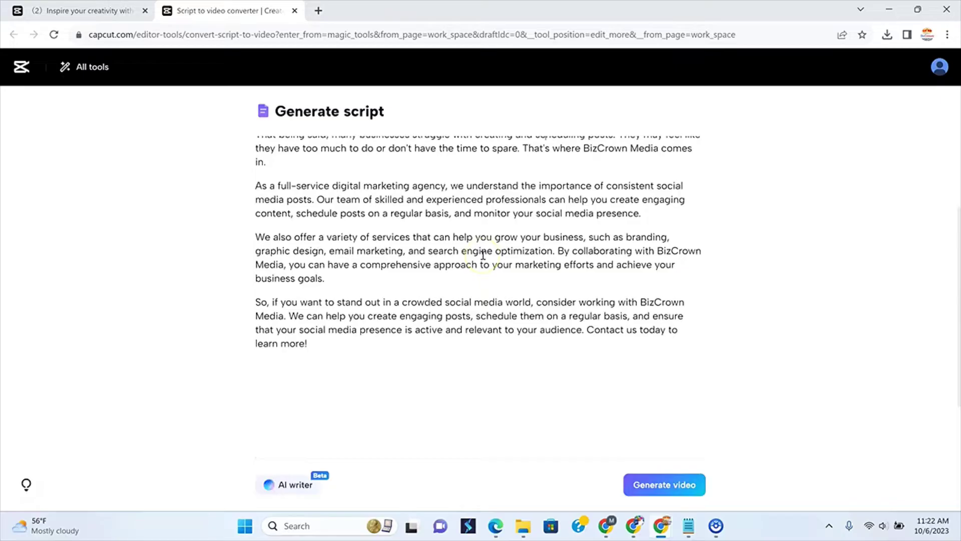
scroll(482, 259, up, 3)
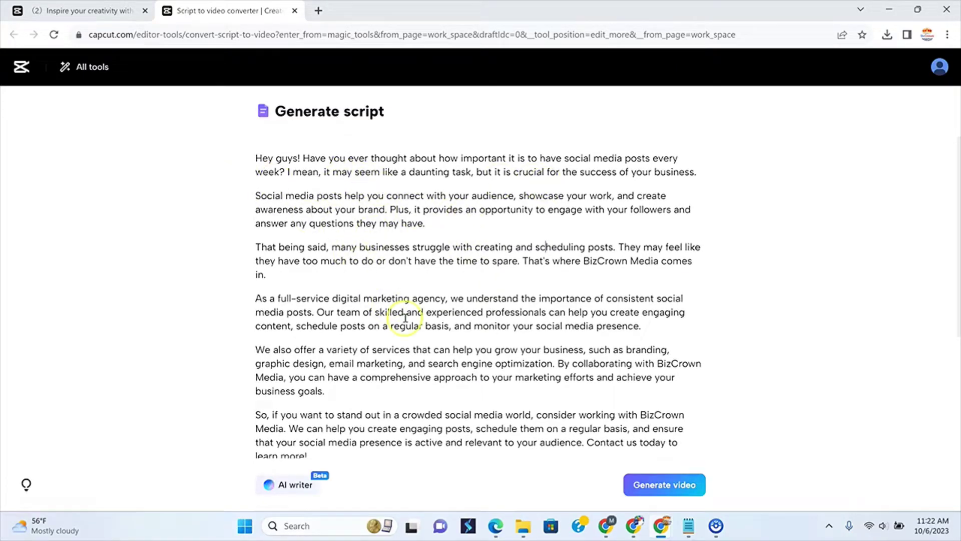
scroll(411, 323, down, 3)
click(402, 281)
scroll(419, 279, up, 3)
scroll(408, 300, down, 2)
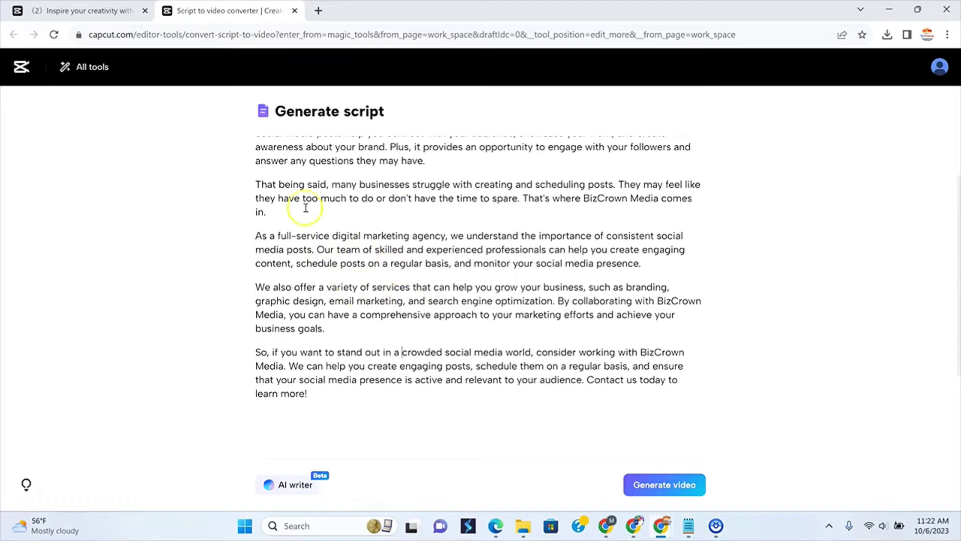
scroll(479, 365, up, 2)
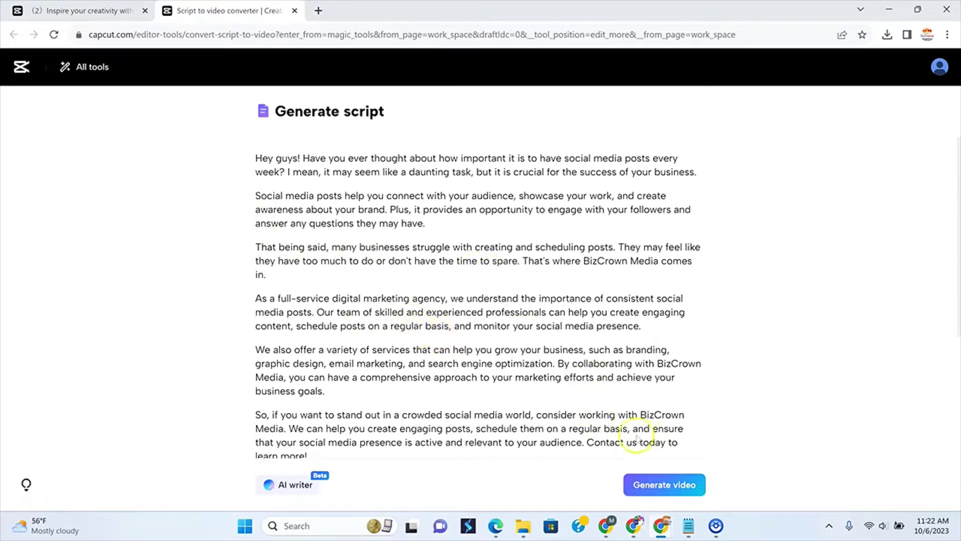
scroll(381, 420, down, 2)
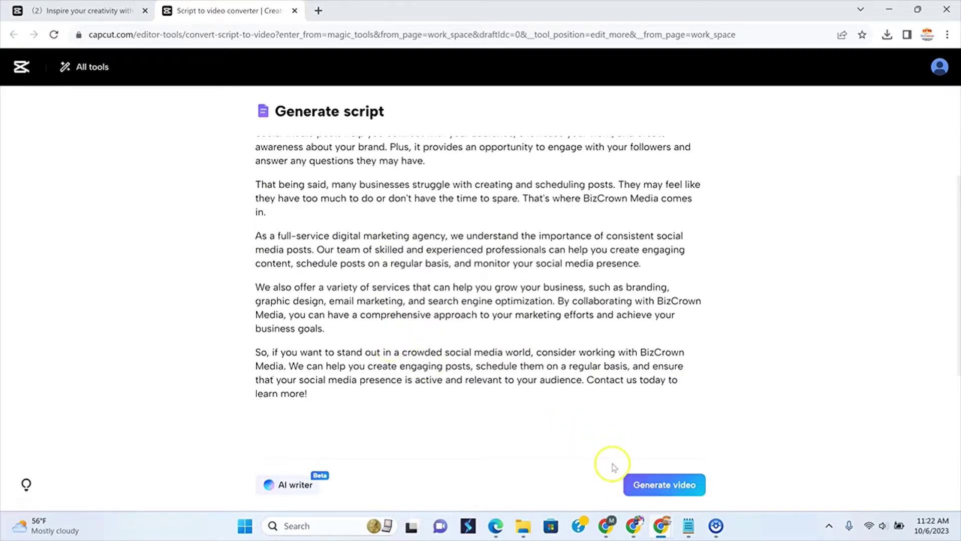
- Generate the video using Smart generation, 16:9 ratio and the Serious Female voice, producing a 01:28 clip
click(654, 489)
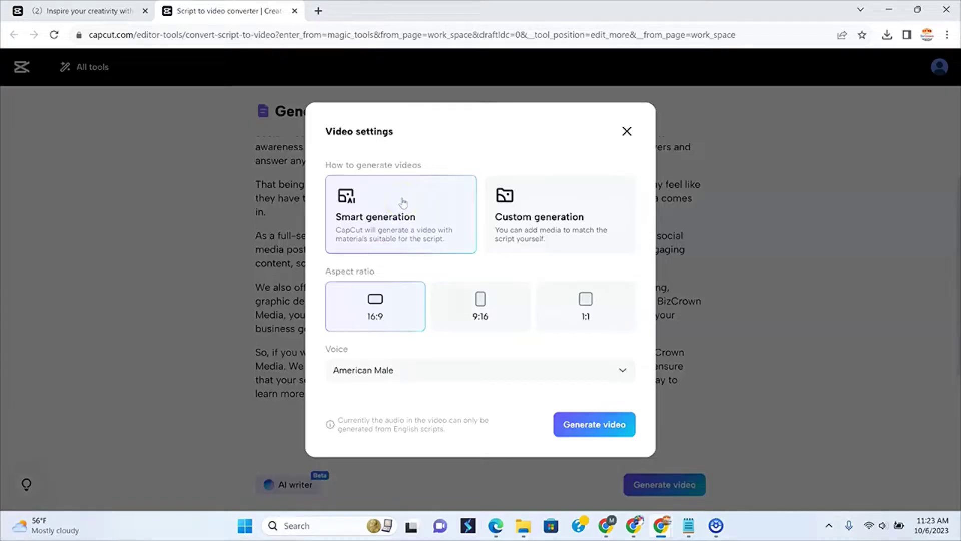
click(393, 226)
click(524, 215)
click(474, 373)
scroll(484, 393, down, 3)
scroll(497, 421, down, 3)
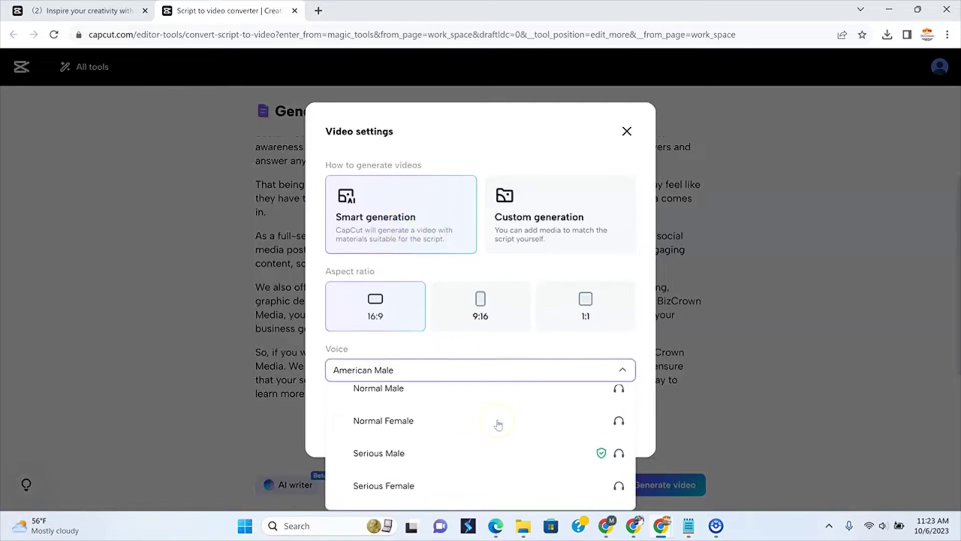
scroll(498, 425, down, 2)
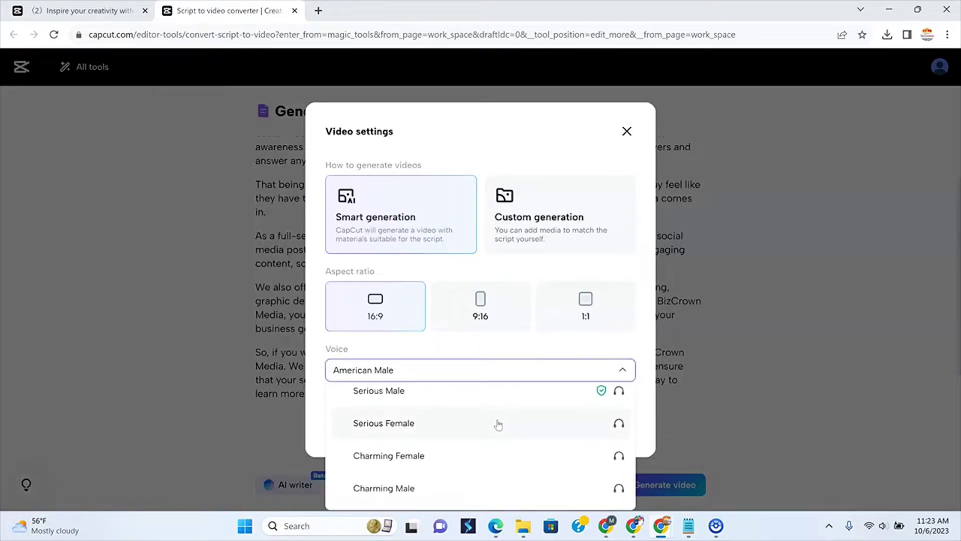
click(498, 423)
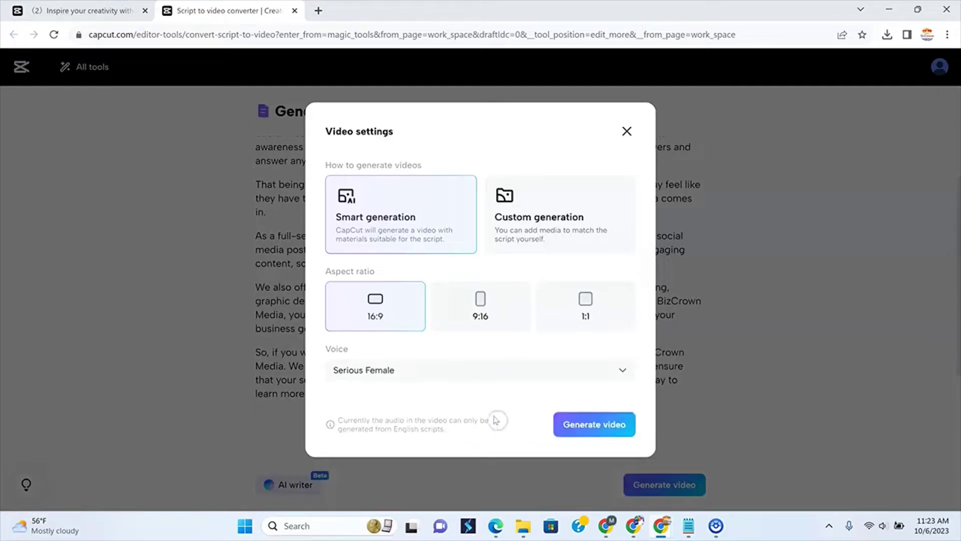
click(370, 311)
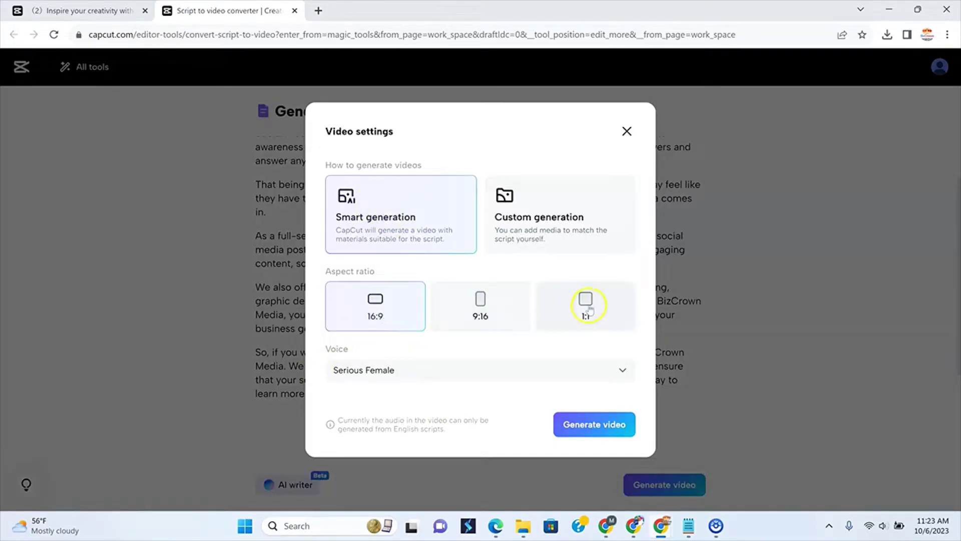
click(580, 426)
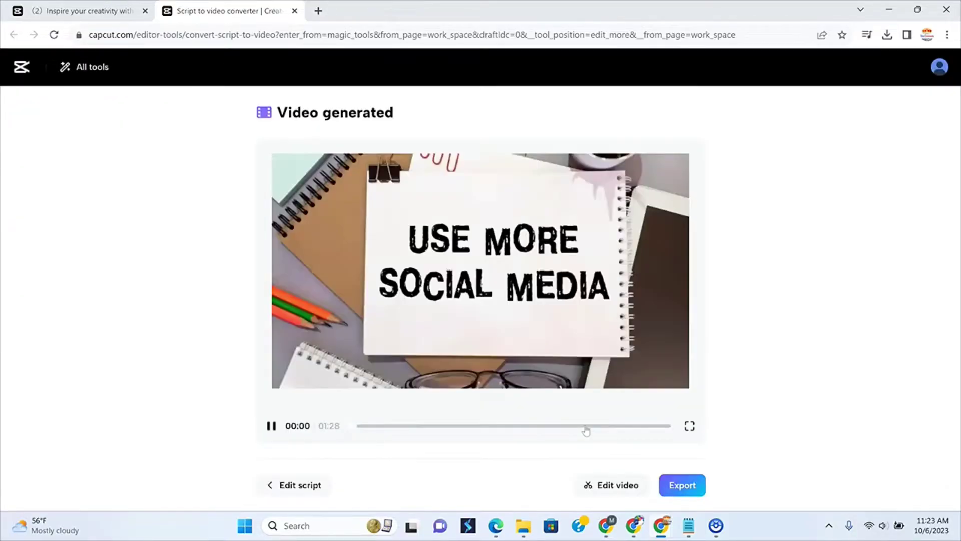
- Play and pause the 01:28 preview, then open it in the editor as an Untitled project
click(271, 425)
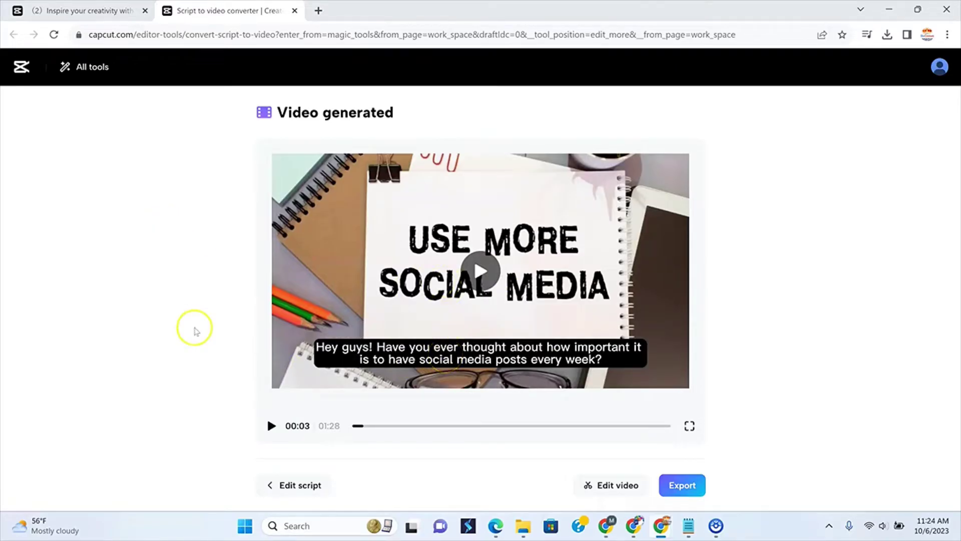
click(272, 427)
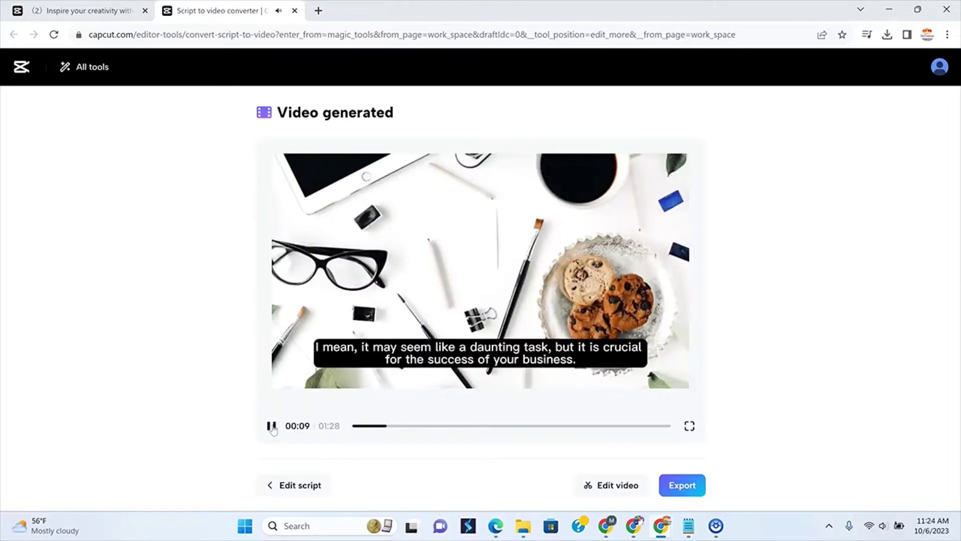
click(272, 426)
click(300, 486)
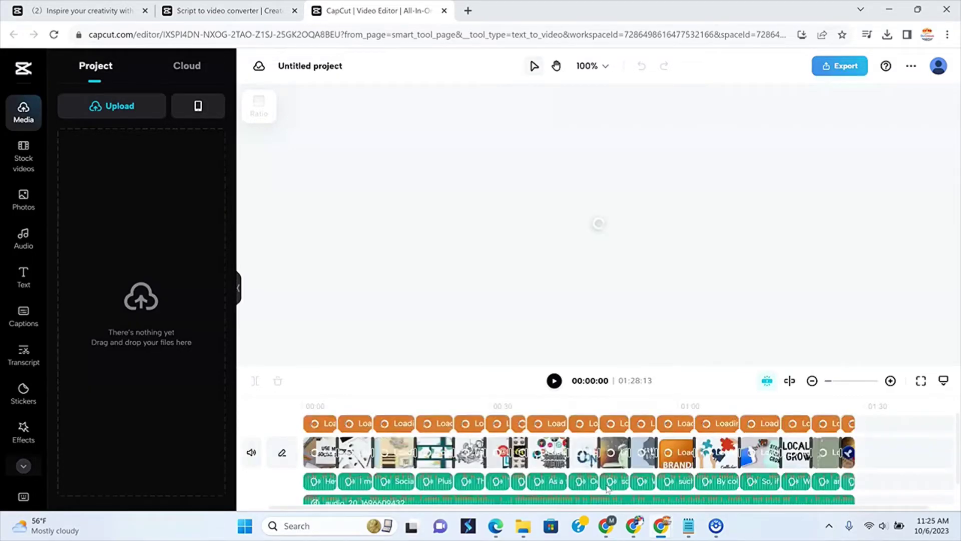
- Show the Captions list and scrub from the opening scene to the puzzle-pieces scene at 01:04
click(604, 506)
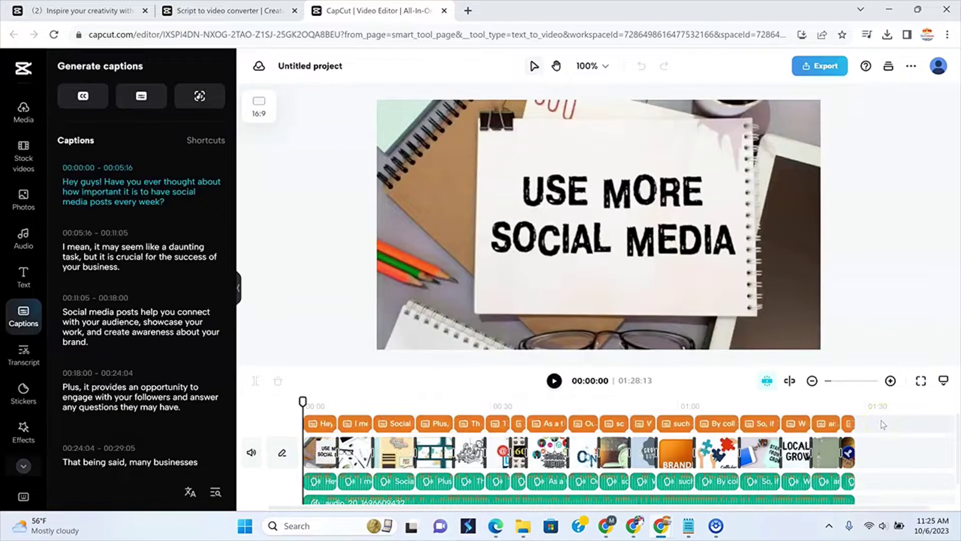
mouse_move(96, 172)
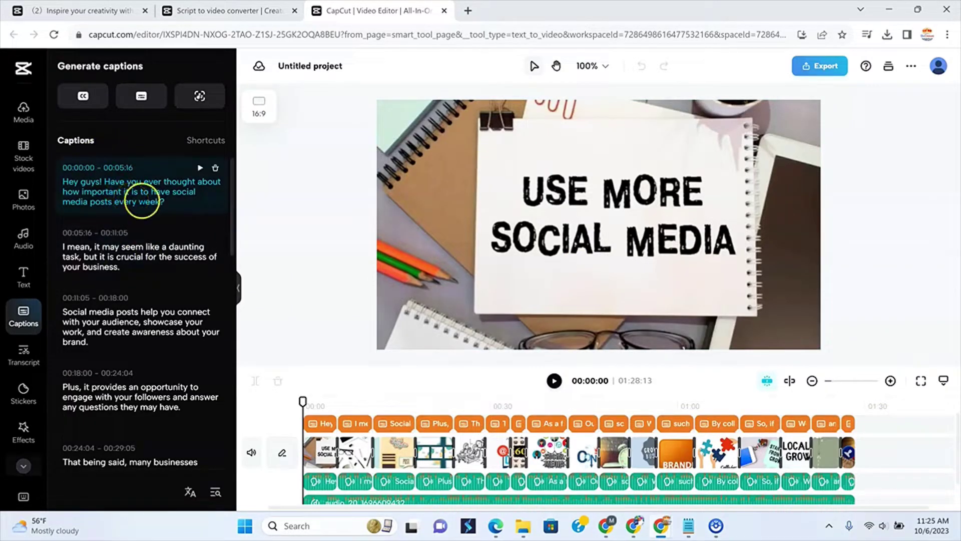
click(323, 450)
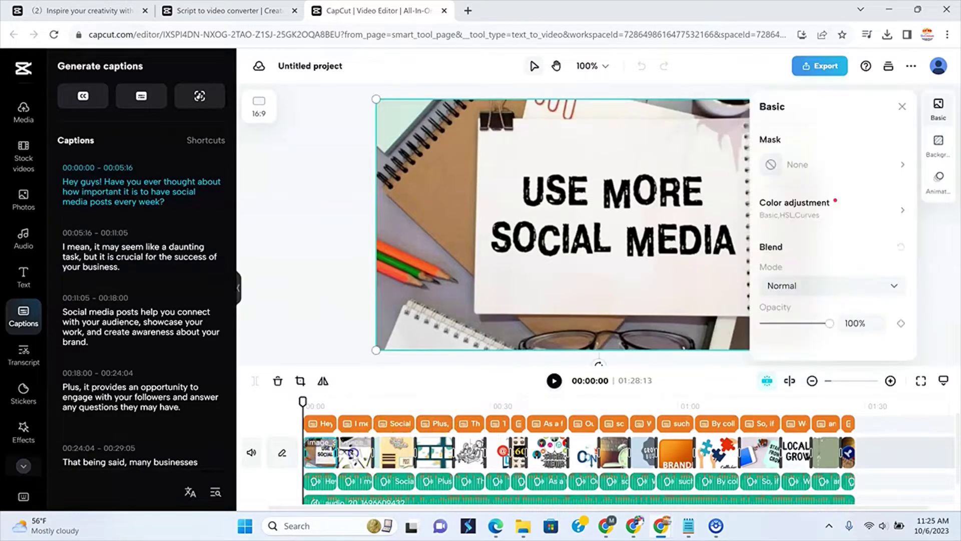
click(354, 451)
click(352, 407)
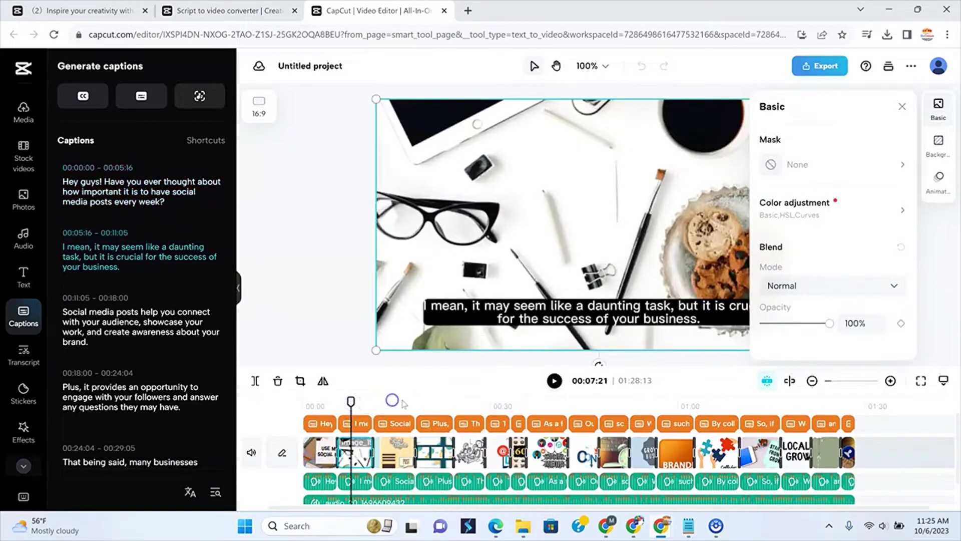
click(393, 402)
click(479, 400)
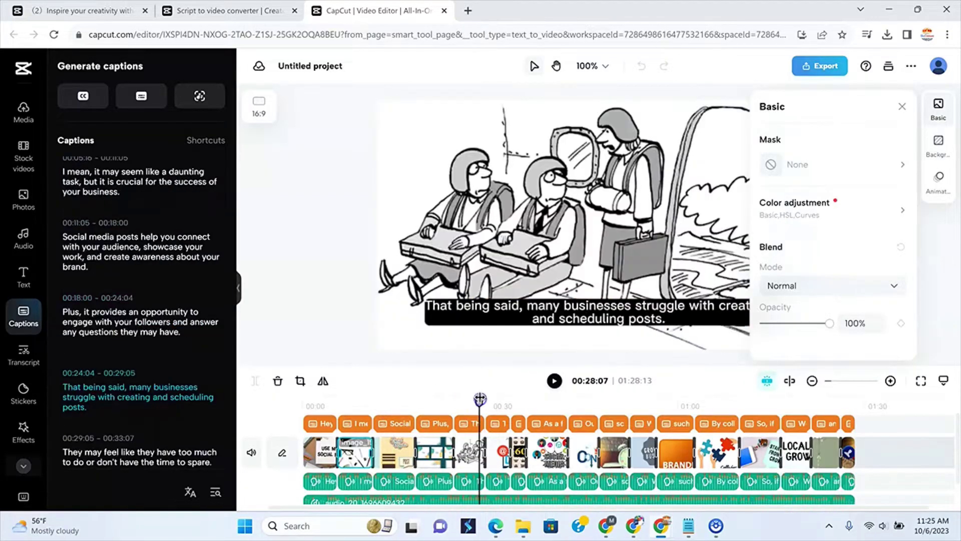
click(539, 403)
click(556, 404)
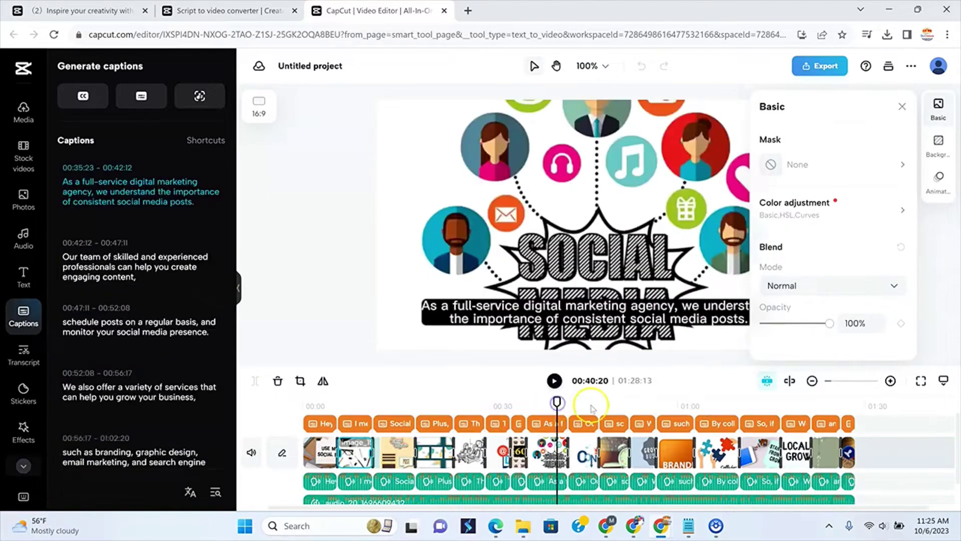
click(617, 403)
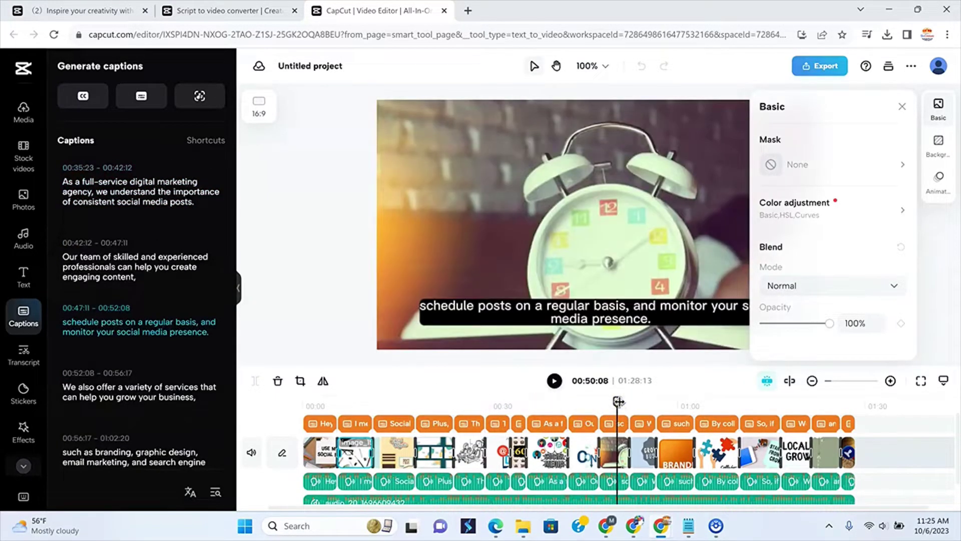
click(656, 403)
click(682, 403)
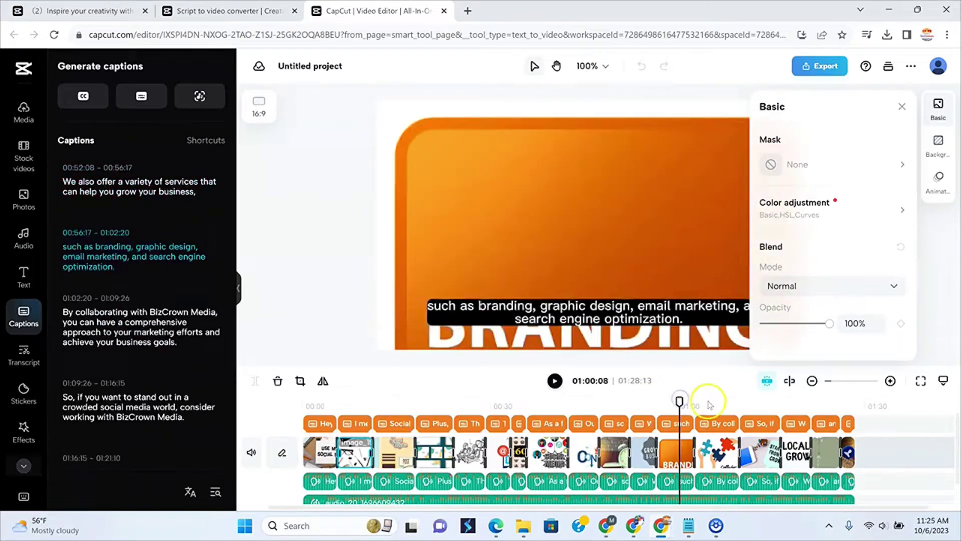
click(708, 402)
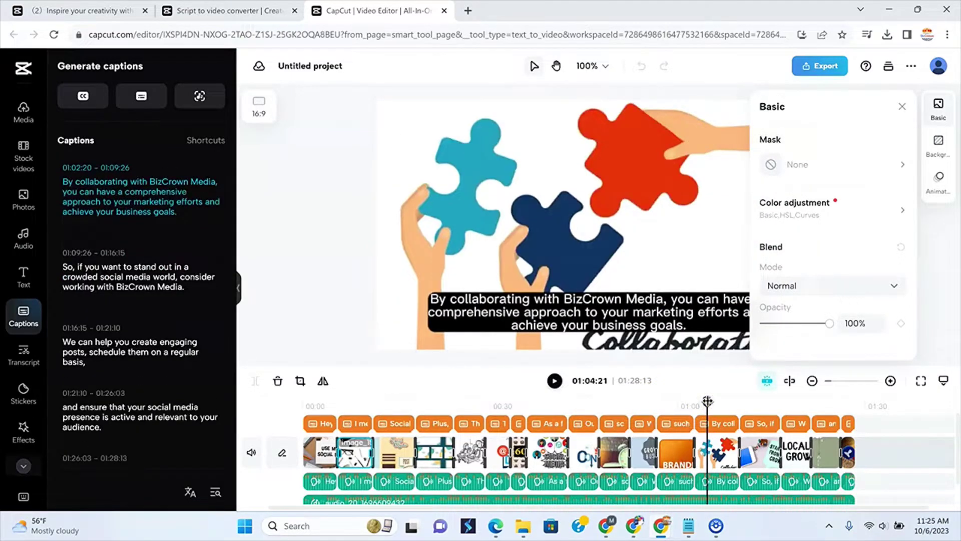
- Close the clip panel, check the final scenes, and select the 'We can help you…' and 'So, if you want…' captions
click(902, 107)
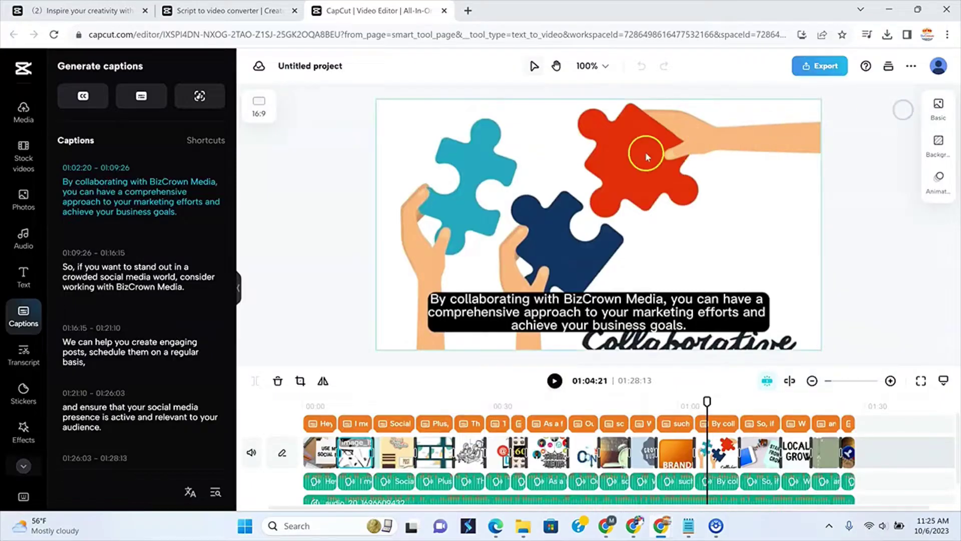
click(750, 403)
click(787, 403)
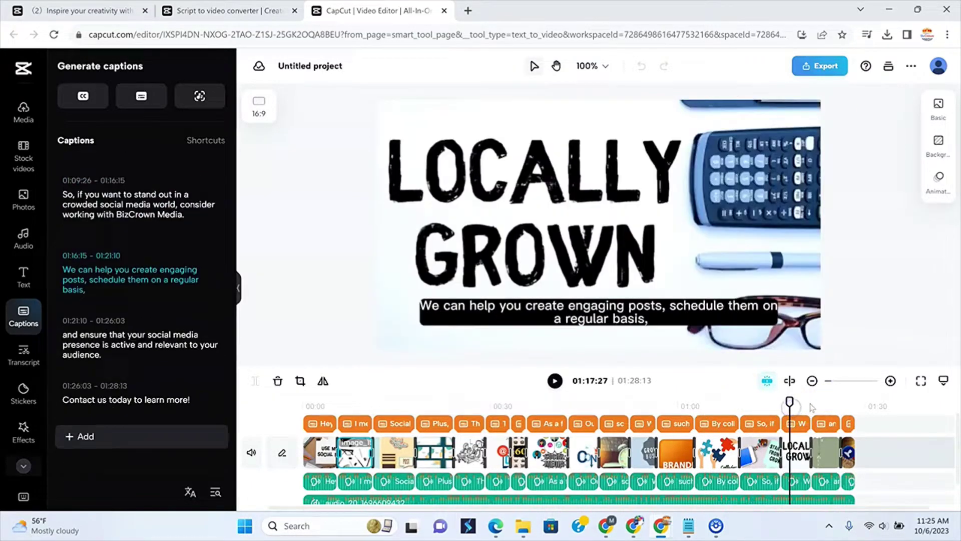
click(810, 403)
click(332, 403)
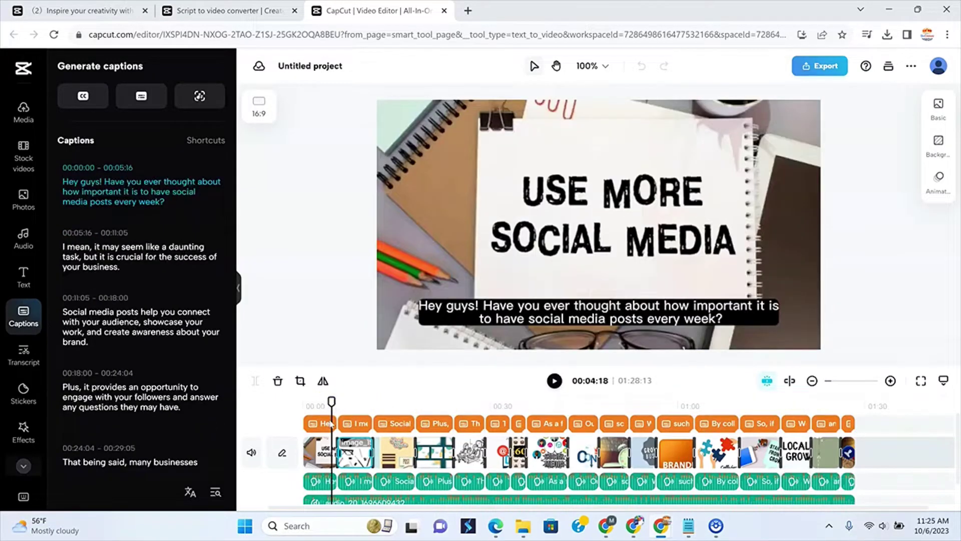
click(819, 402)
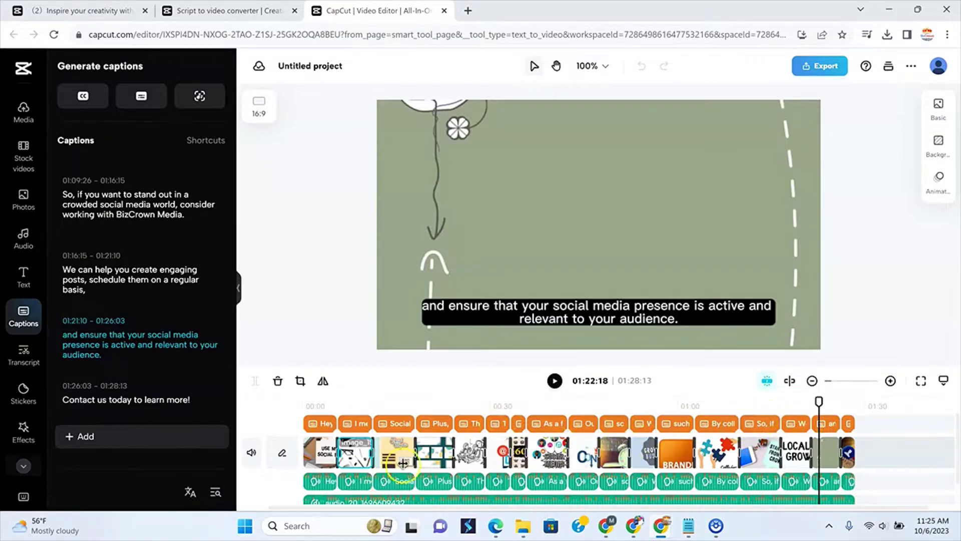
click(105, 265)
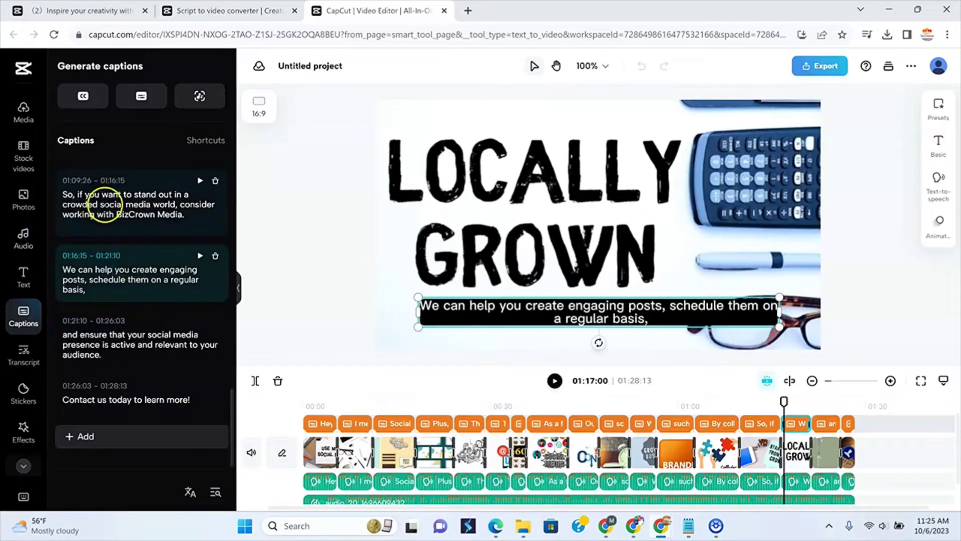
click(105, 205)
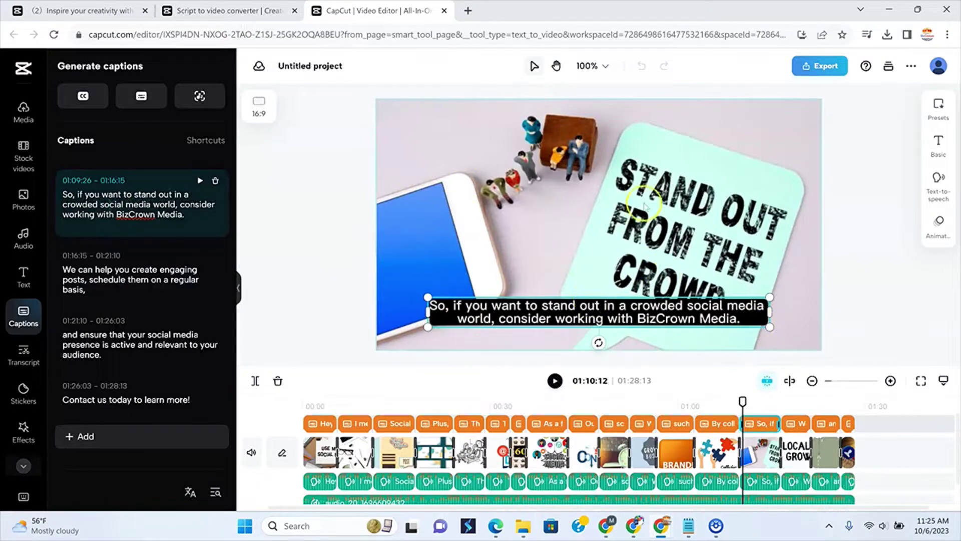
- Replace the full stop after 'BizCrown Media' with '!' and undo the accidental caption merge
click(197, 211)
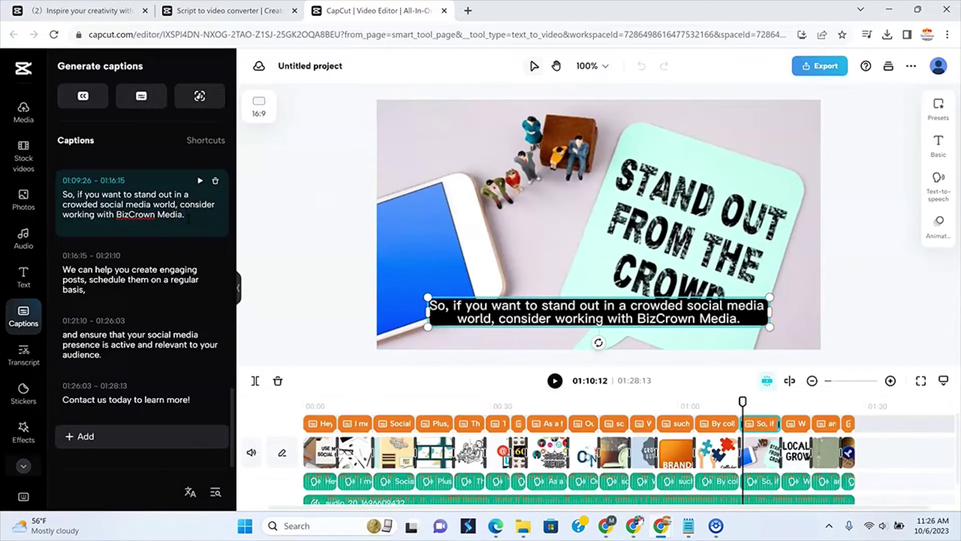
click(739, 325)
key(BackSpace)
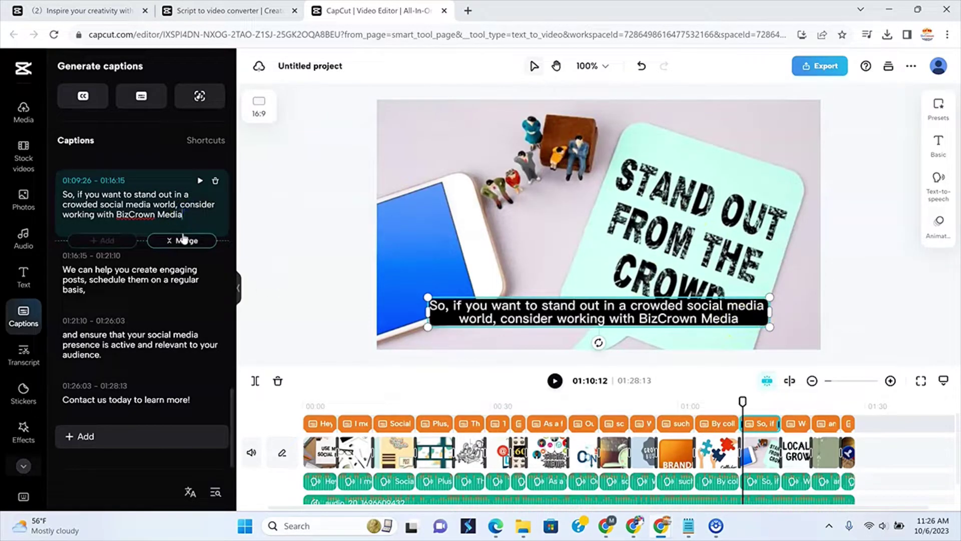
text(!)
click(546, 364)
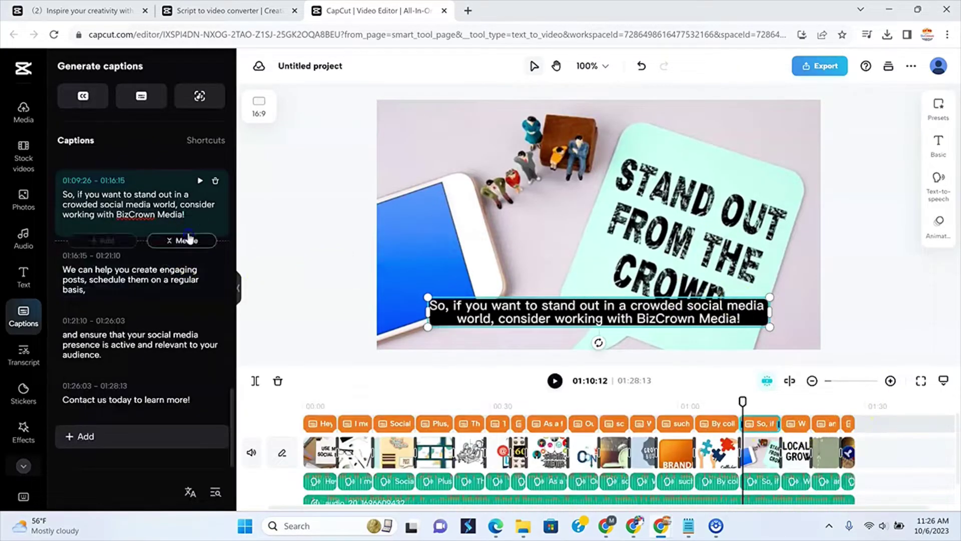
click(189, 237)
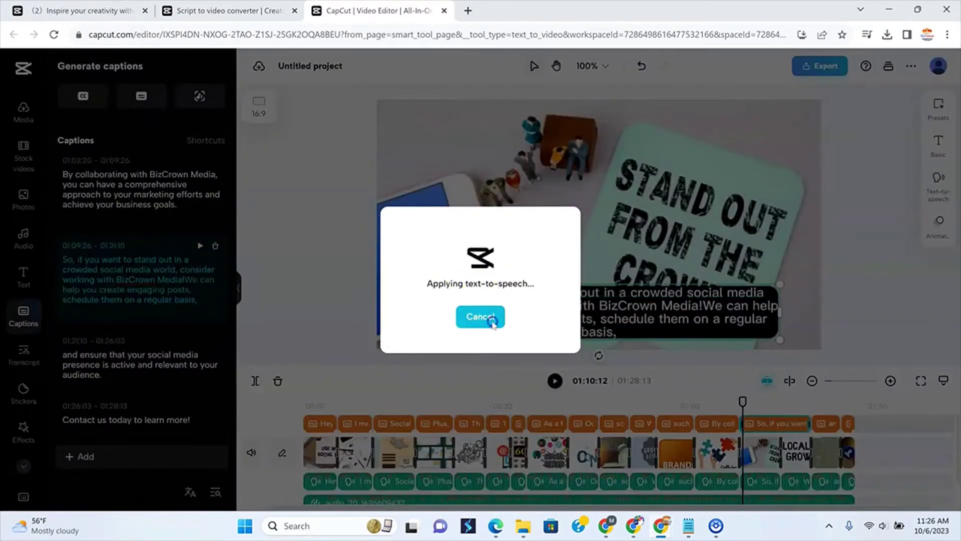
click(492, 319)
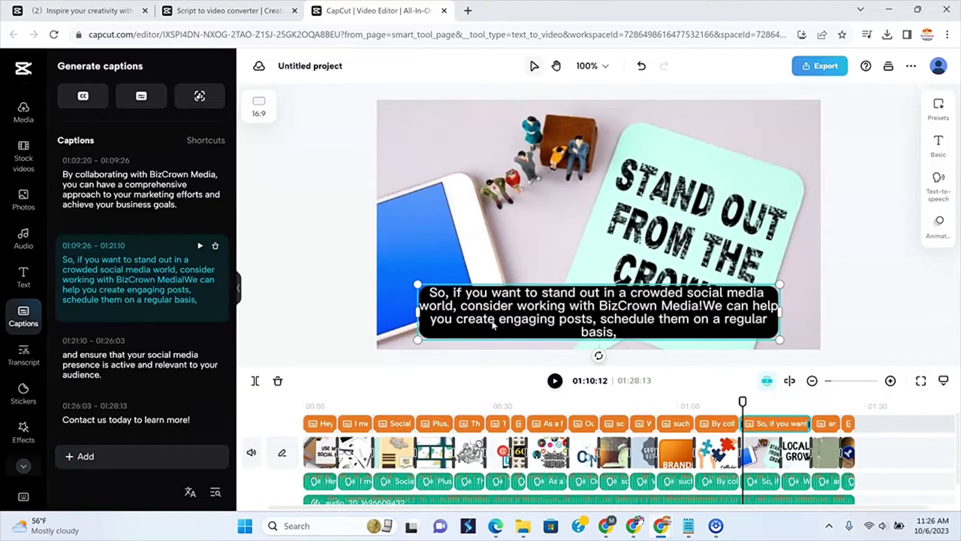
click(640, 65)
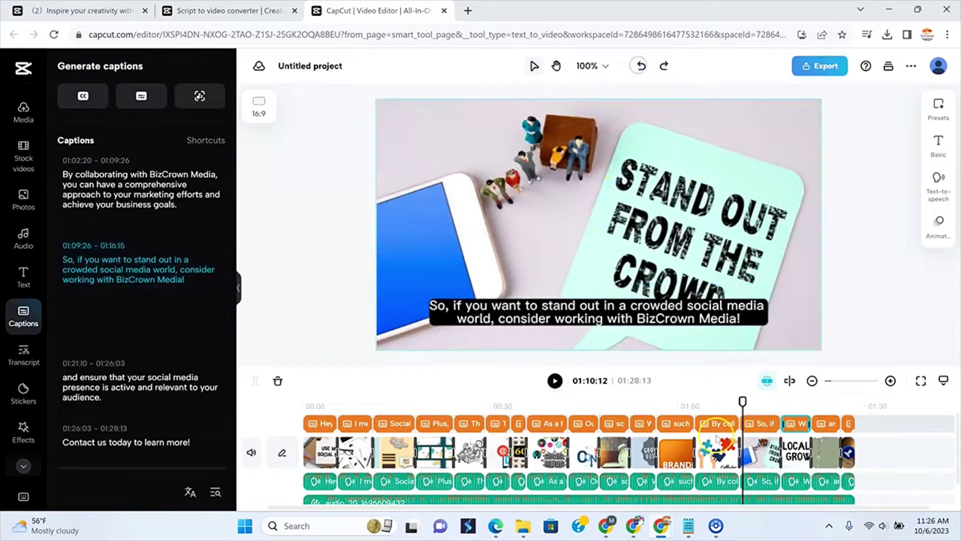
- Remove the extra exclamation marks so the BizCrown Media caption ends with a single '!'
click(191, 279)
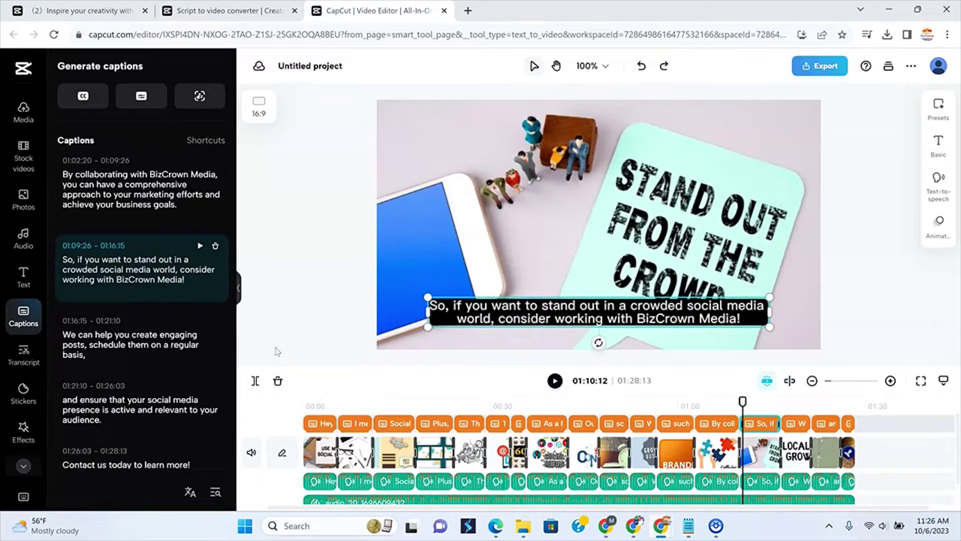
text(!!!)
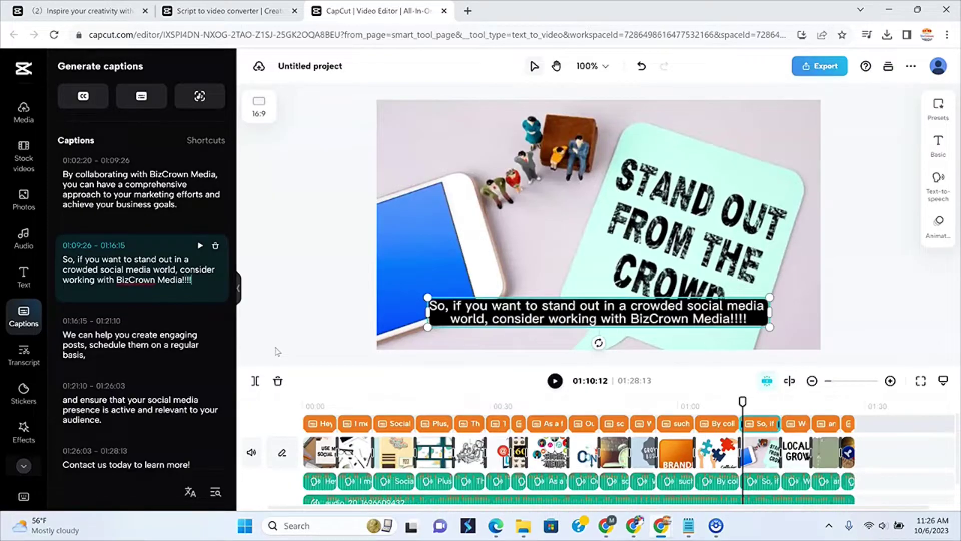
click(170, 345)
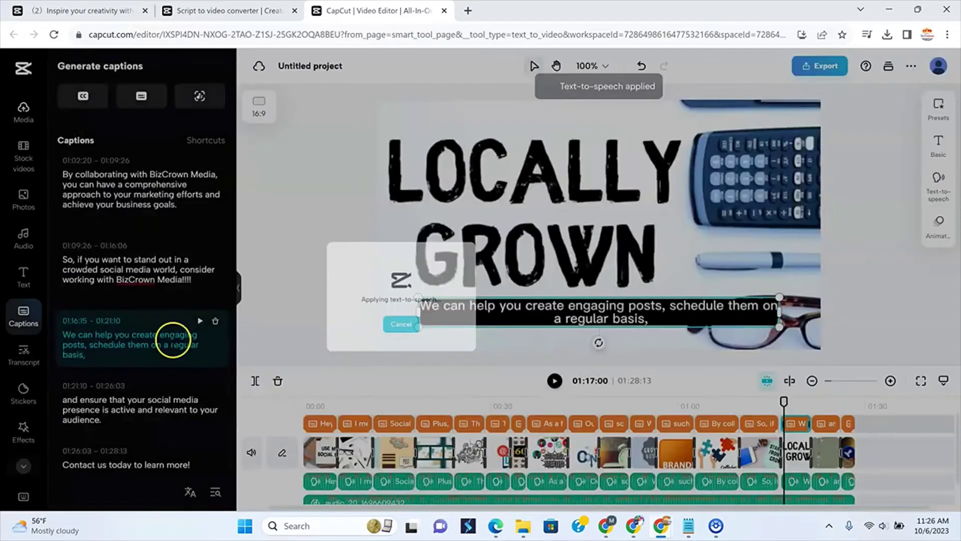
click(198, 278)
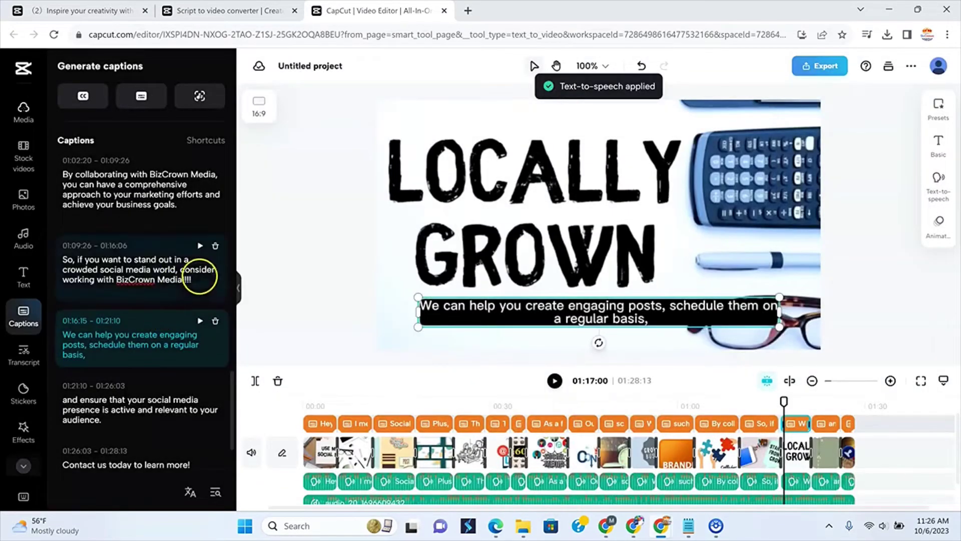
key(BackSpace)
key(BackSpace)
key(BackSpace)
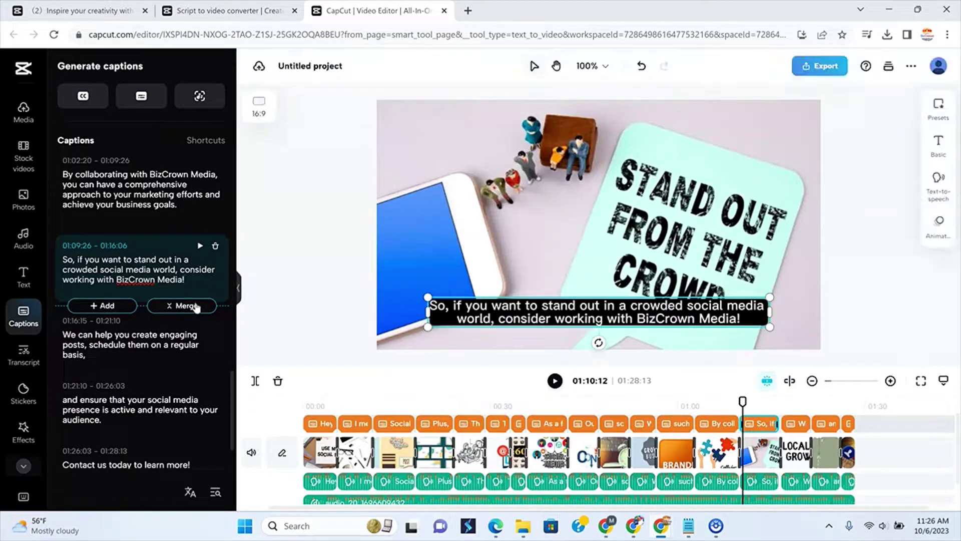
click(403, 277)
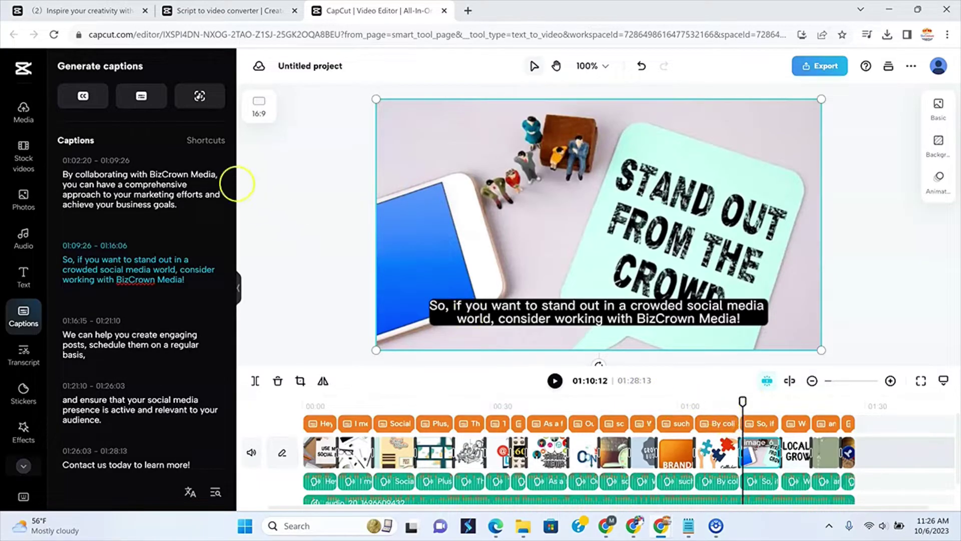
- Drag outro22.mp4 from the Cloud media library onto the end of the video track
click(25, 120)
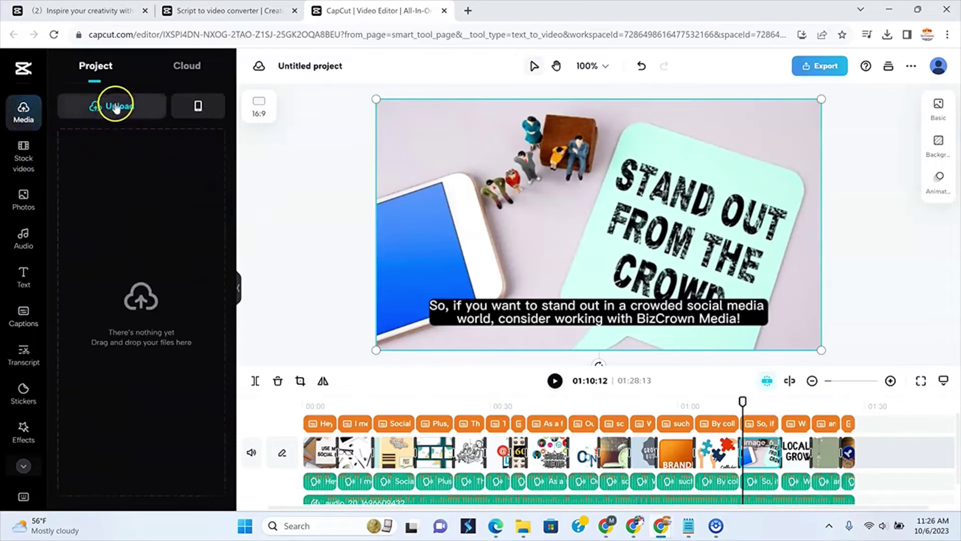
click(193, 75)
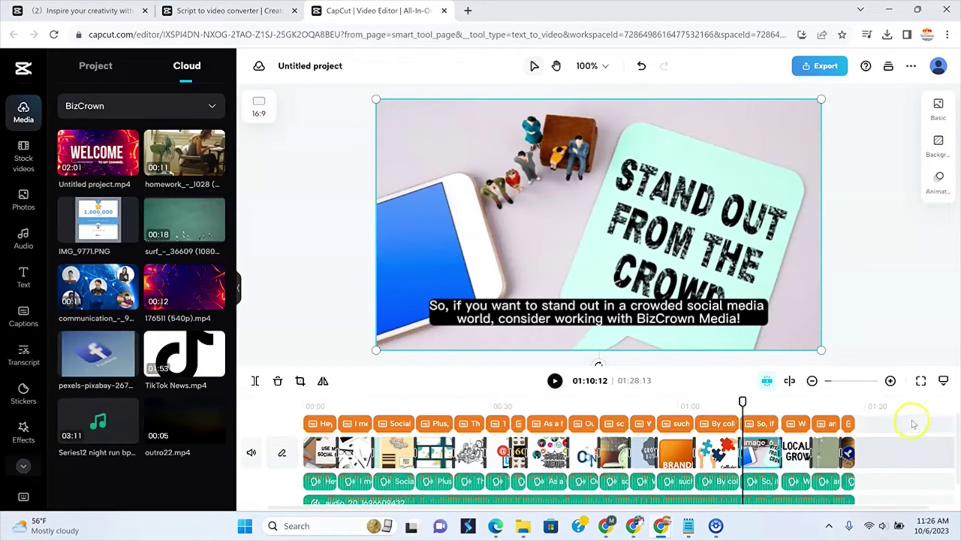
click(860, 405)
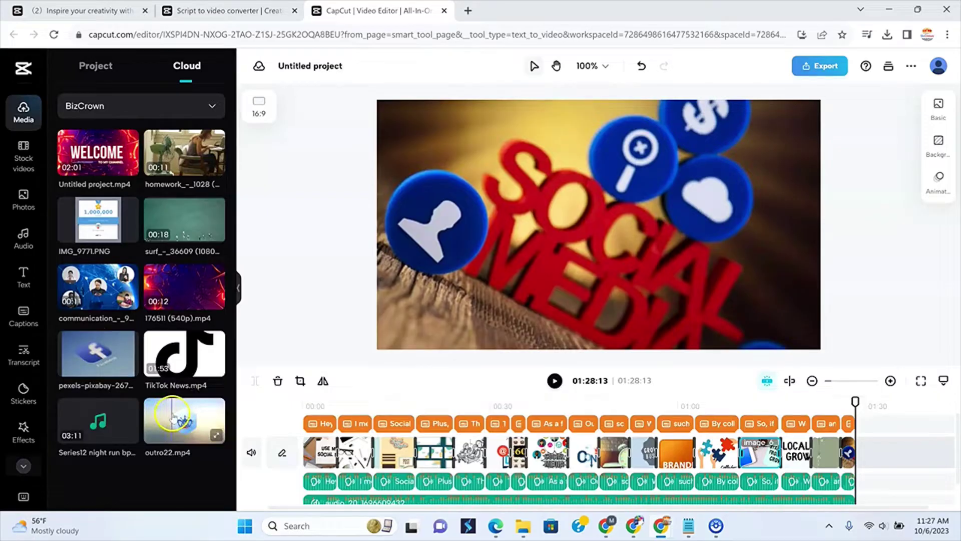
drag(173, 413, 874, 452)
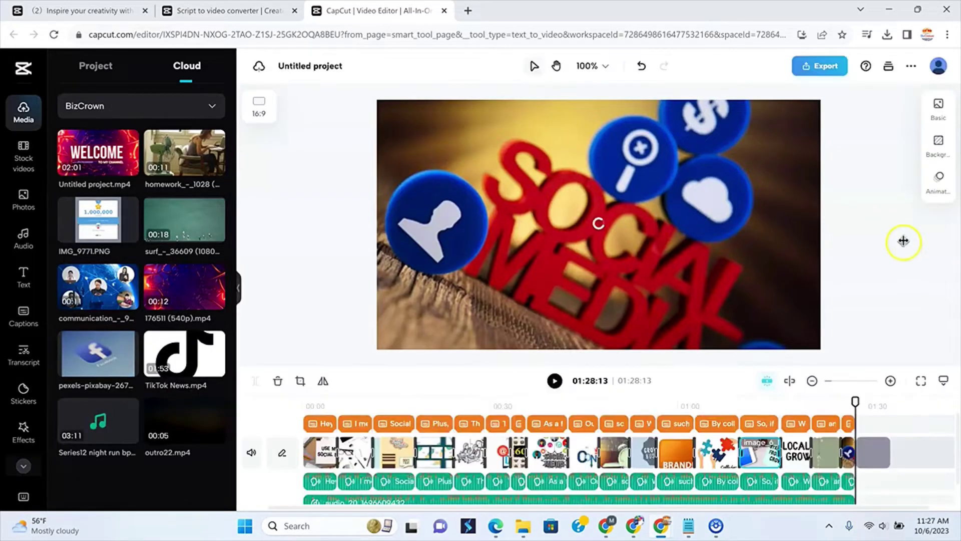
- Play back the ending to check the outro22 clip, then select it on the timeline
click(849, 406)
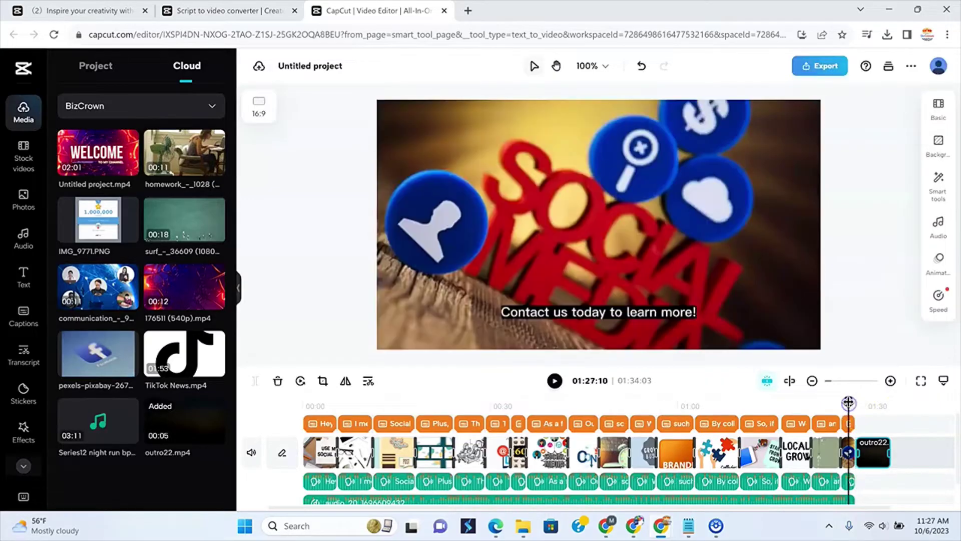
click(555, 382)
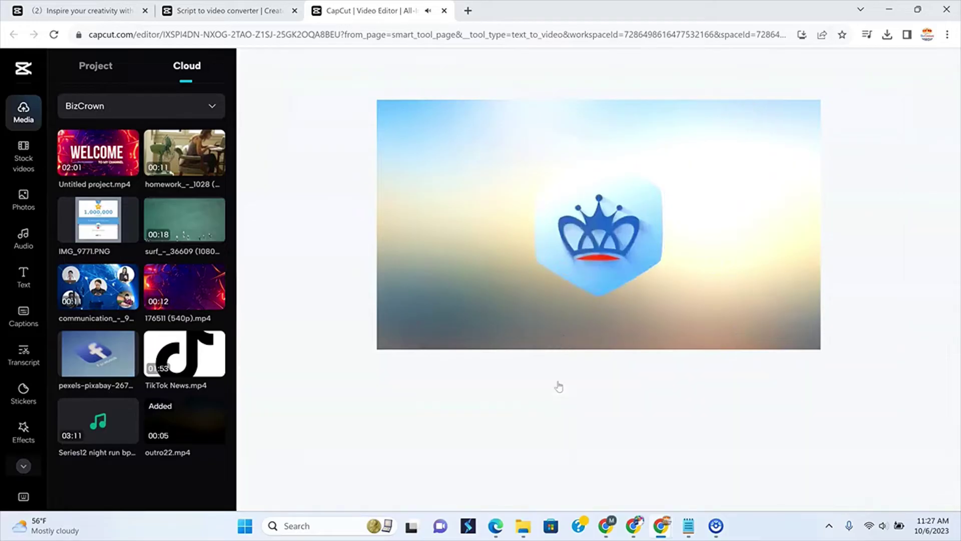
click(872, 406)
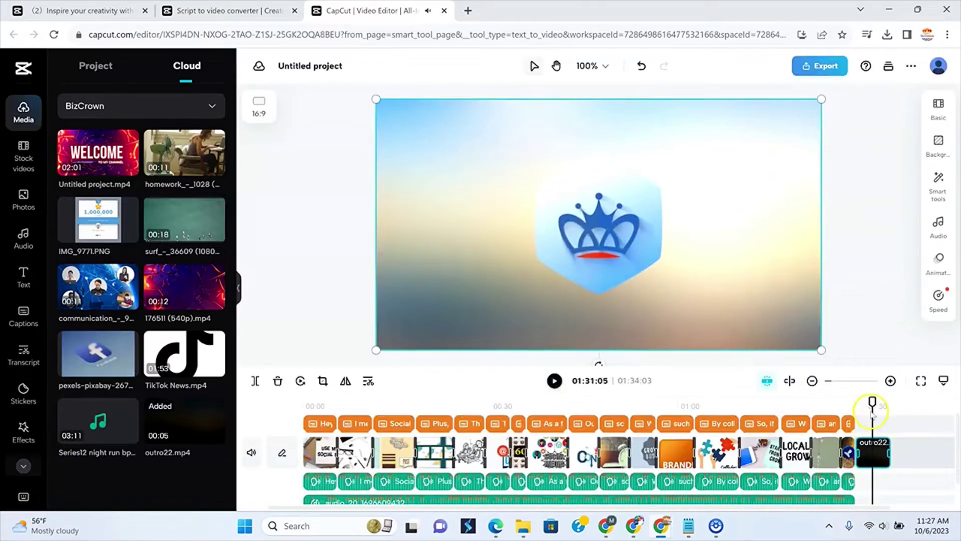
click(874, 457)
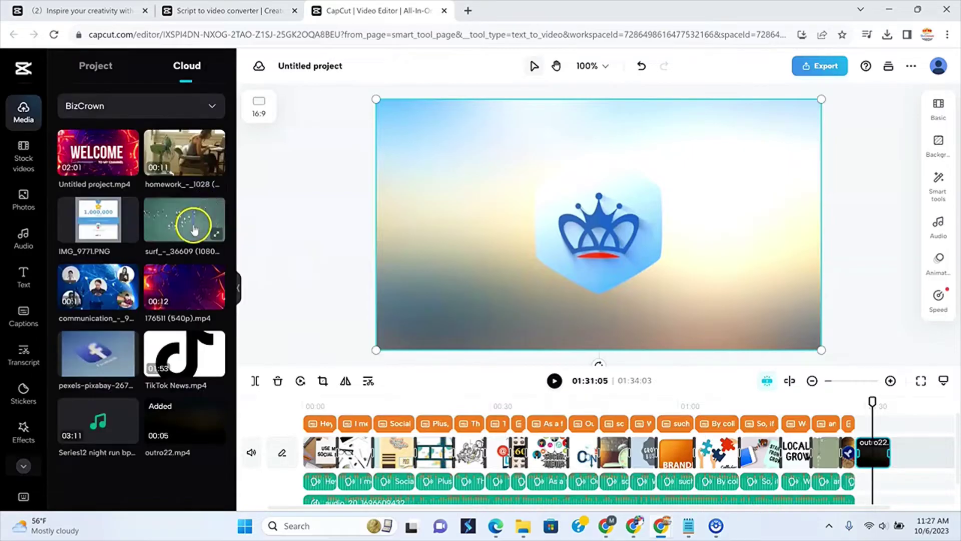
- Drop the pexels Facebook-logo clip into the 00:18 scene and play it back to check
click(434, 402)
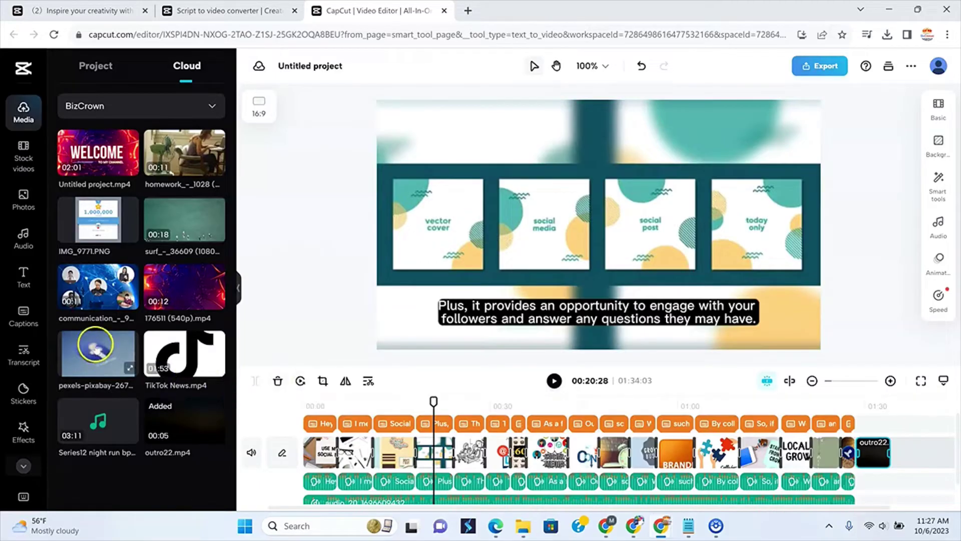
drag(95, 346, 431, 444)
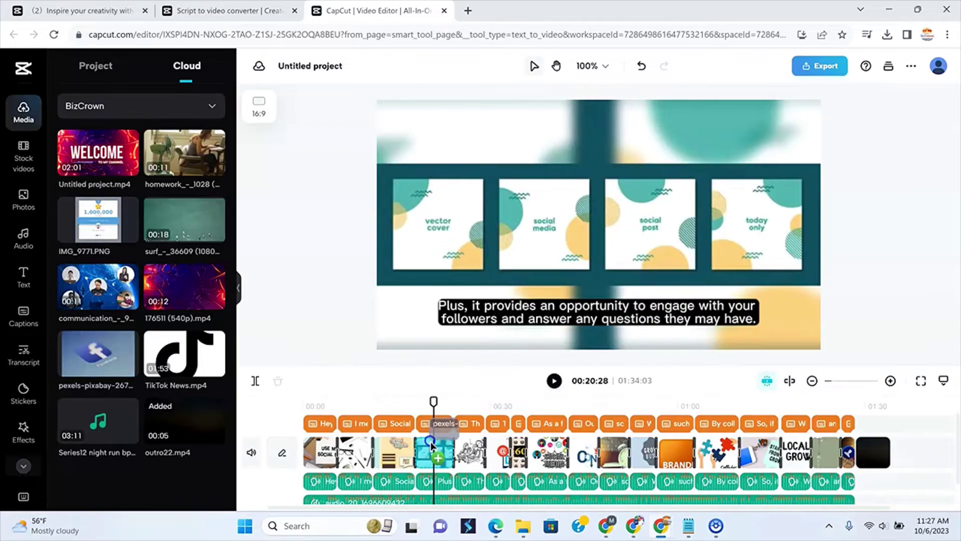
drag(430, 444, 432, 445)
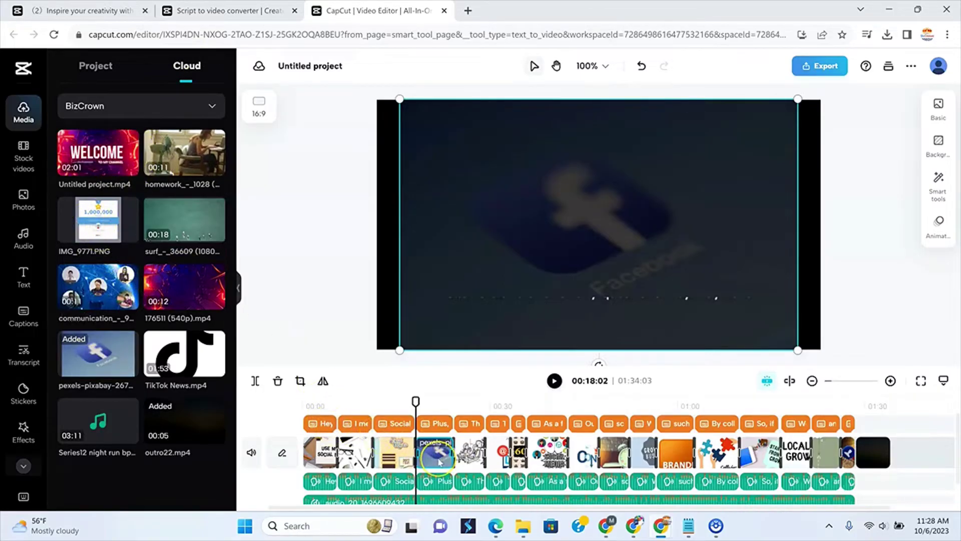
click(555, 381)
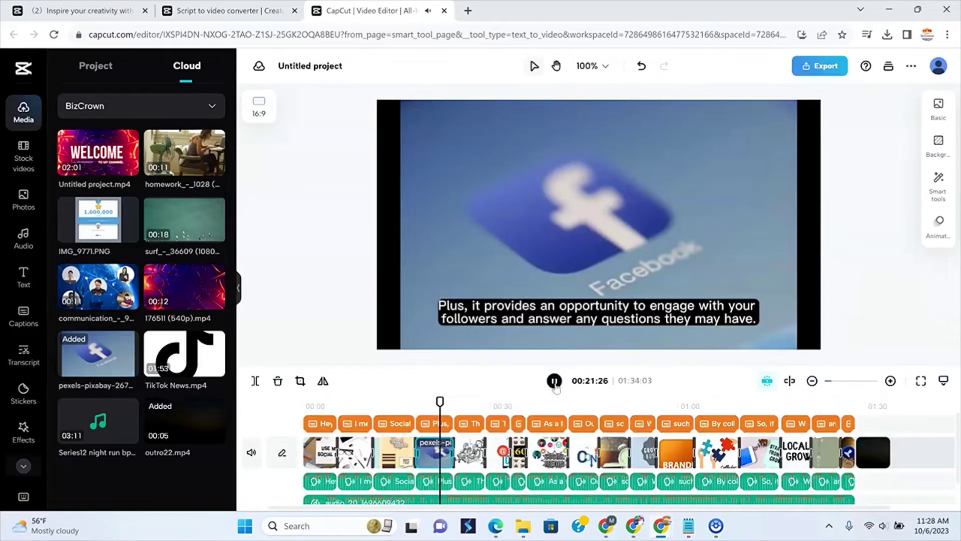
click(554, 381)
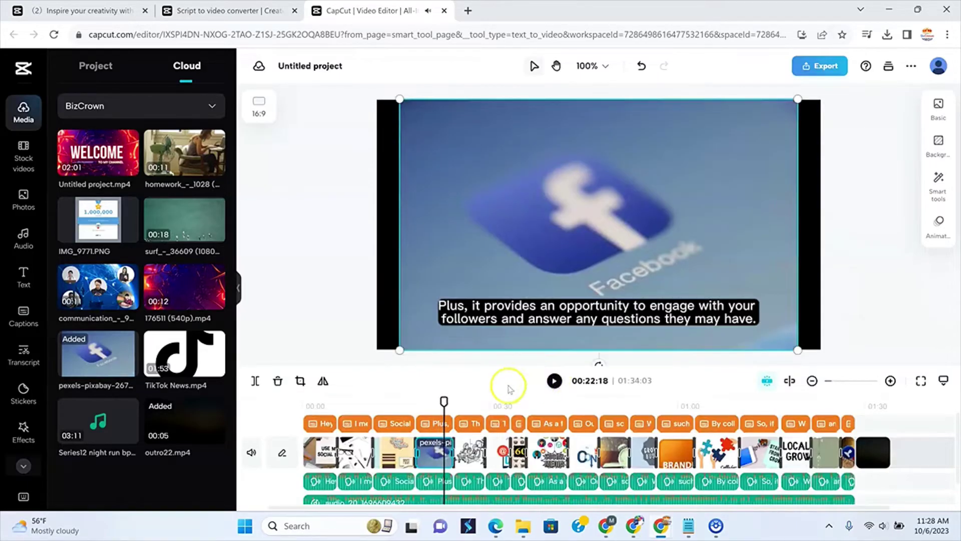
- Rename the project from 'Untitled project' to 'Importance Social Media'
click(314, 76)
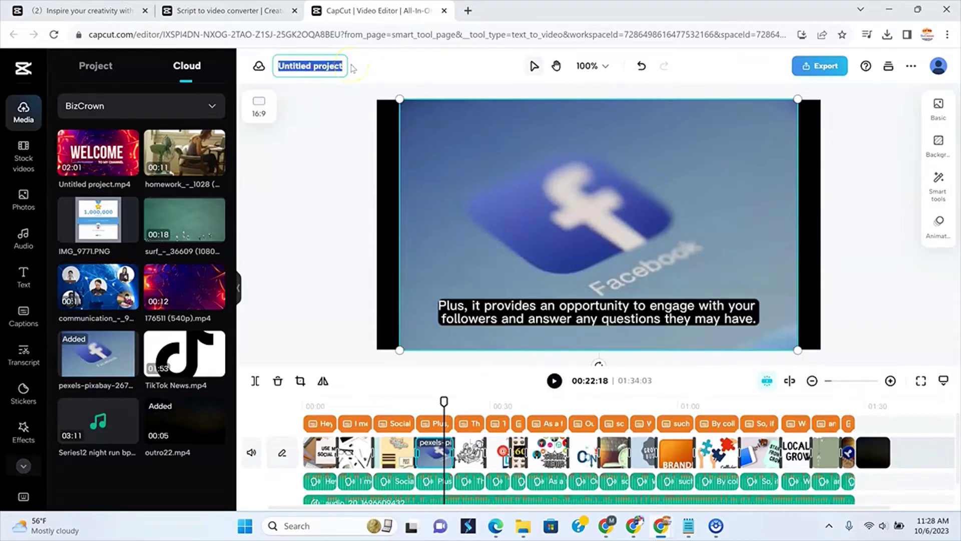
key(BackSpace)
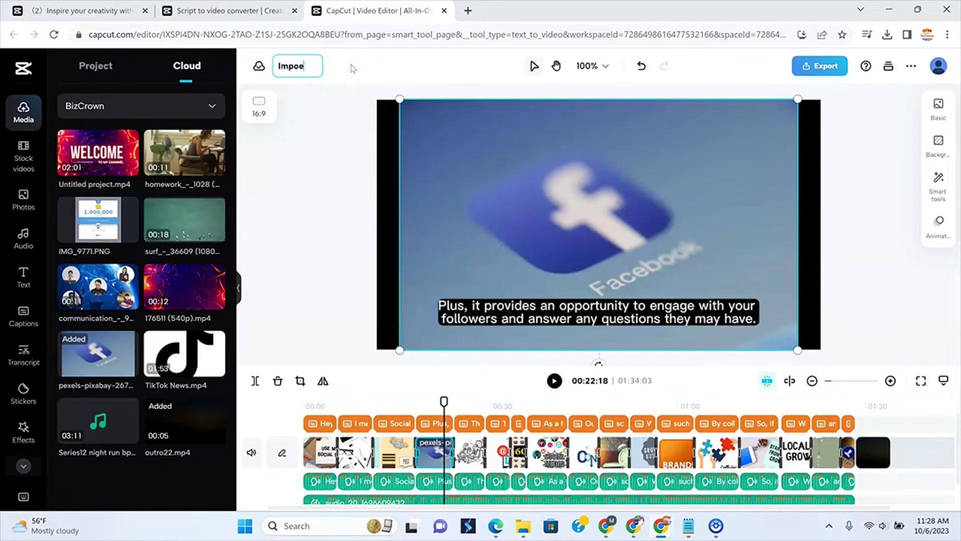
text(Importance SOcial Media)
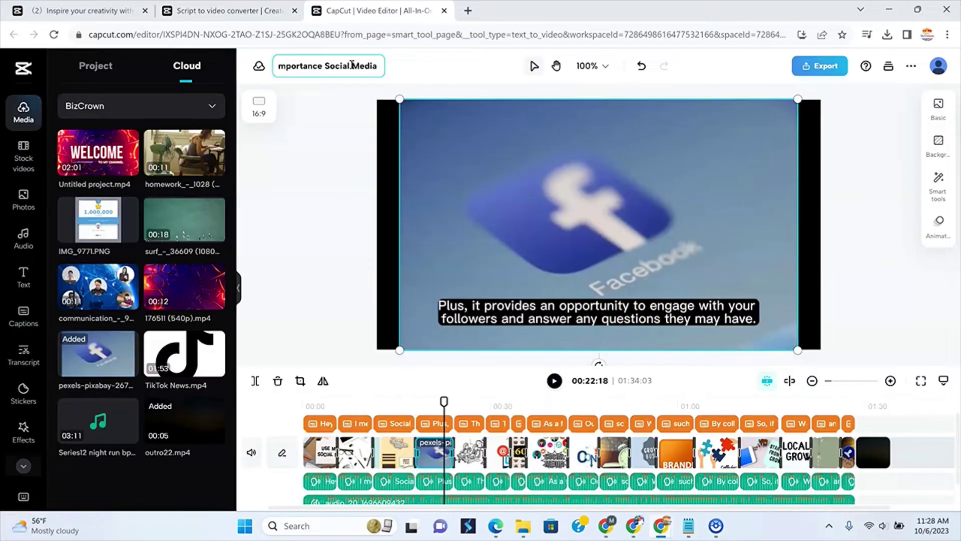
click(405, 72)
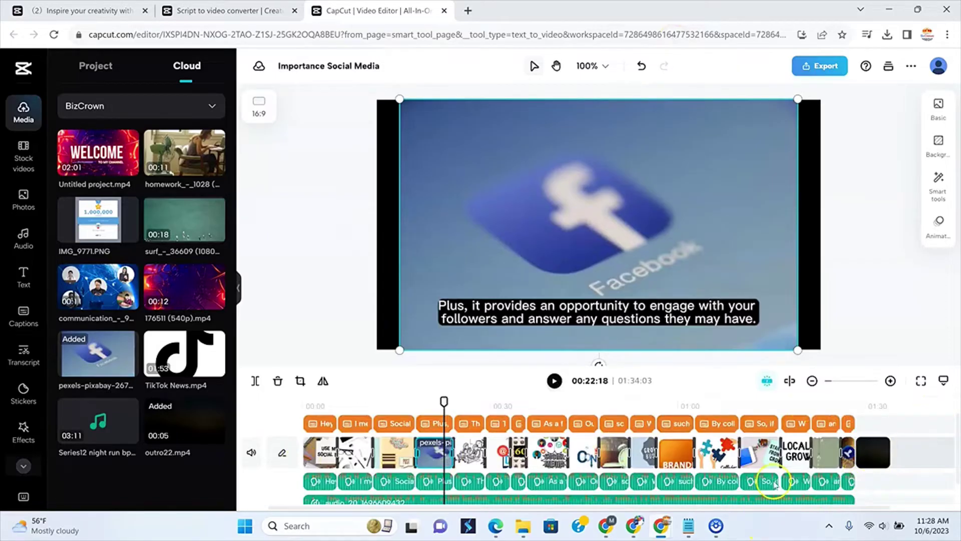
- Delete the 01:28 audio_20 background music track from the timeline
scroll(774, 483, down, 1)
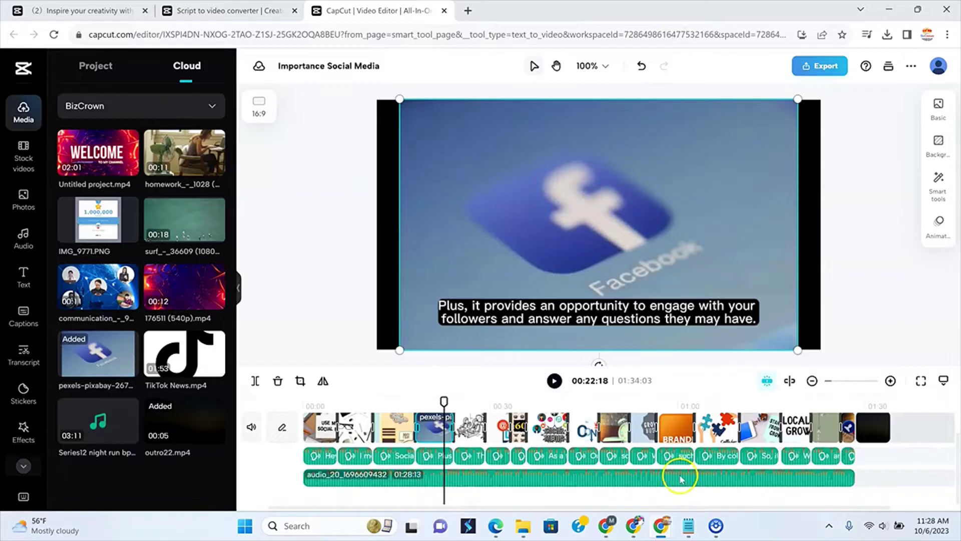
click(680, 479)
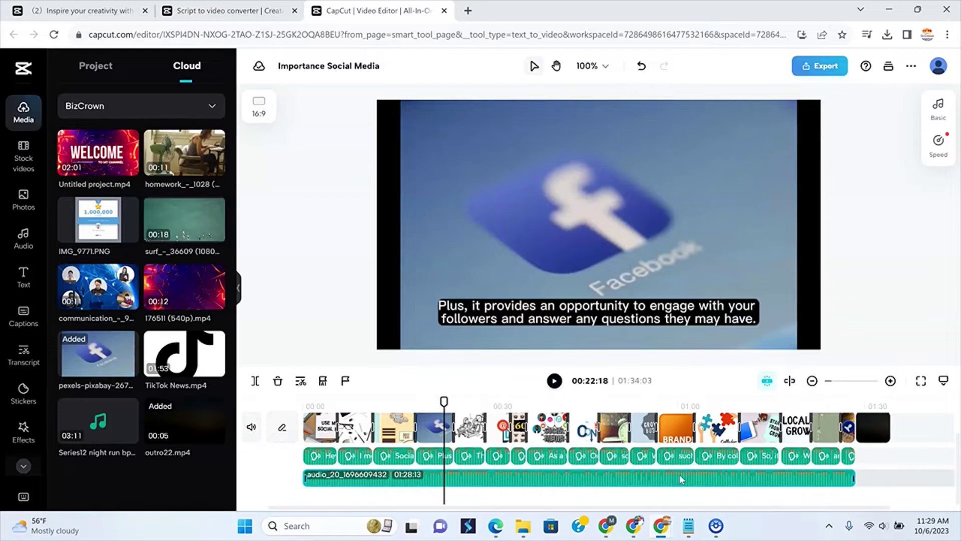
key(Delete)
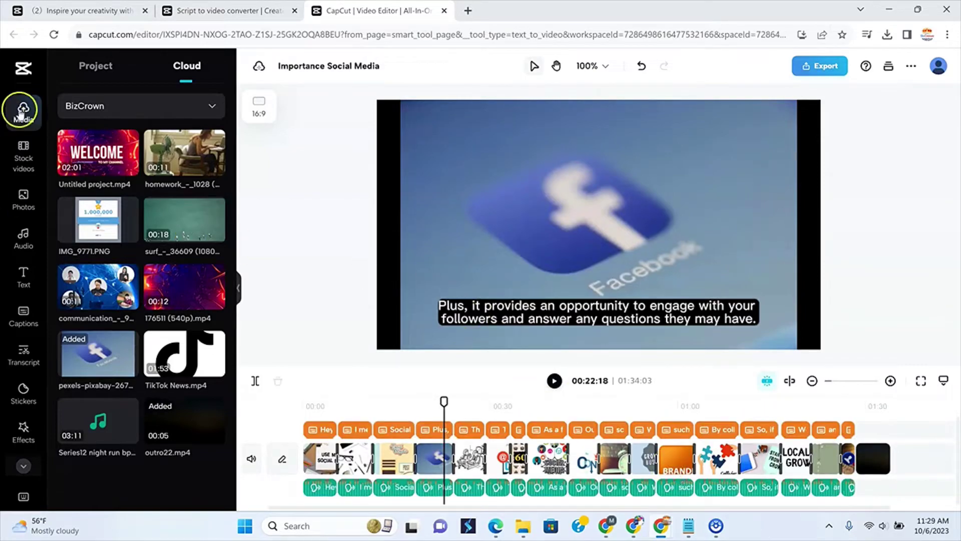
click(23, 234)
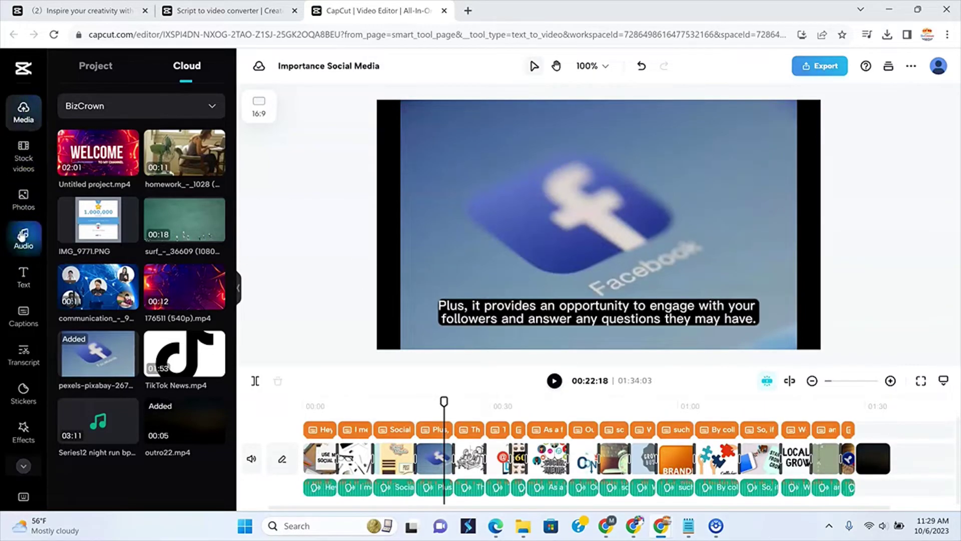
click(16, 115)
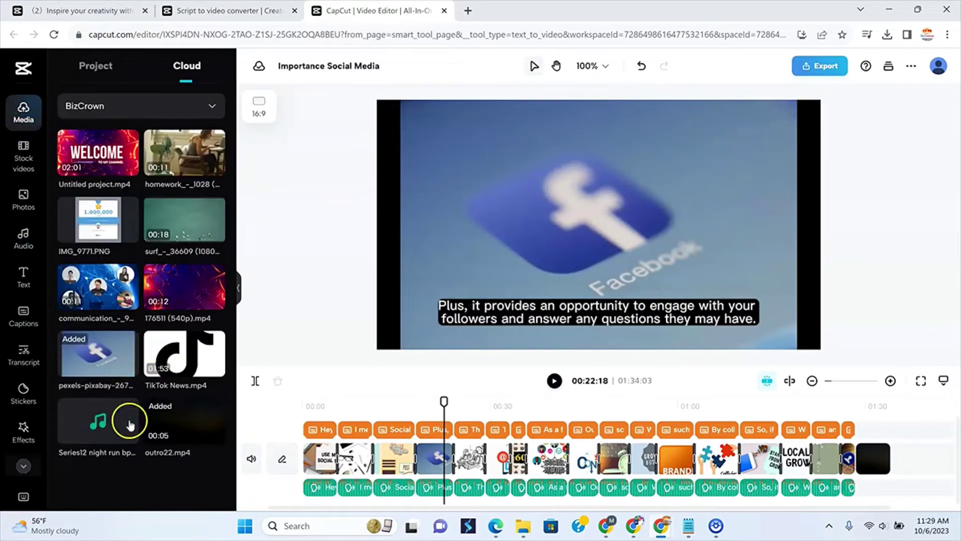
- Drag the Series12 music from Cloud media onto the timeline, then undo the misplaced track
click(82, 419)
drag(162, 466, 327, 516)
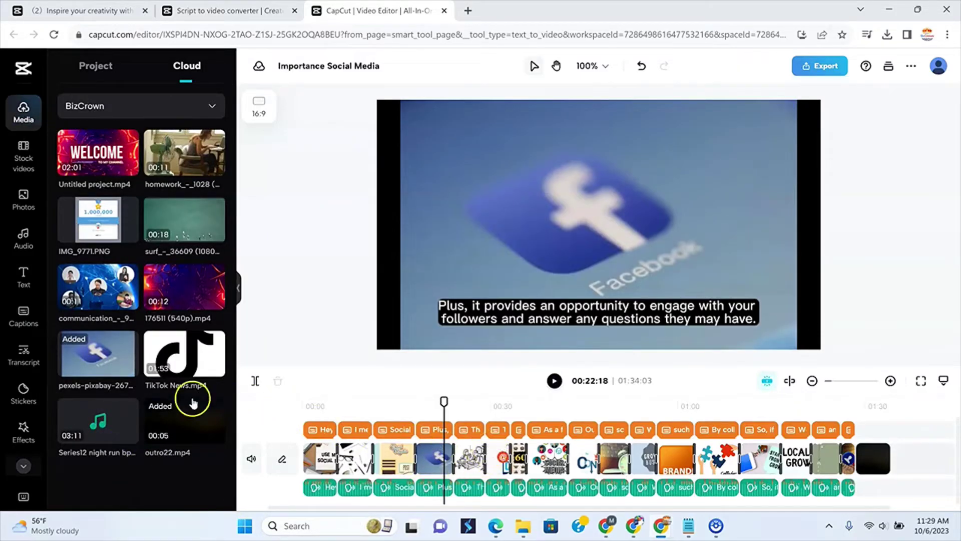
drag(87, 422, 572, 499)
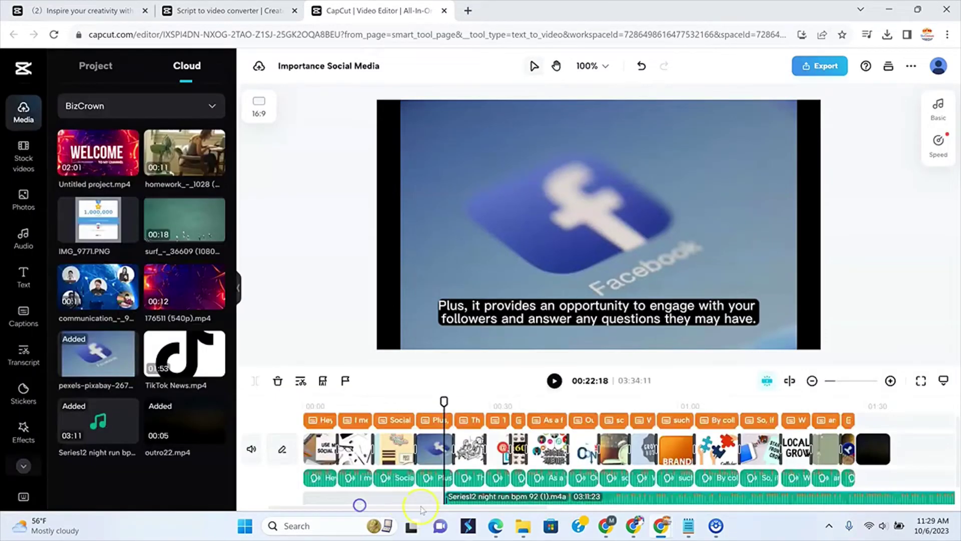
click(642, 66)
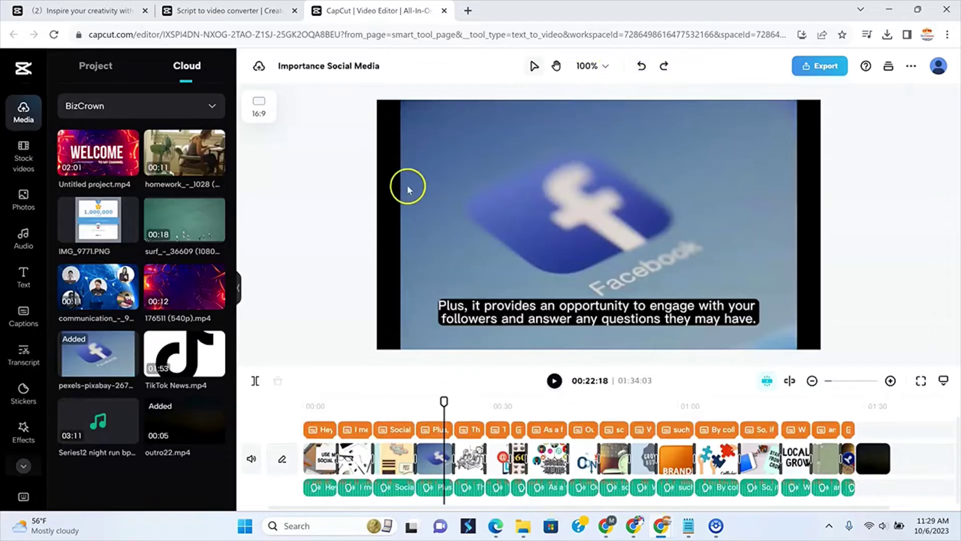
- Place the Series12 night run music as a new audio track at 00:00 and play the video
click(303, 401)
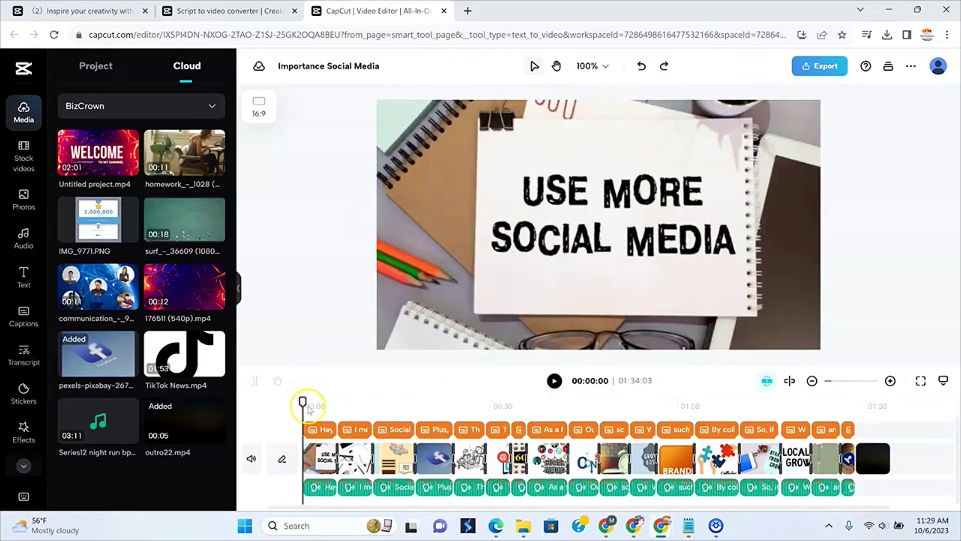
click(354, 403)
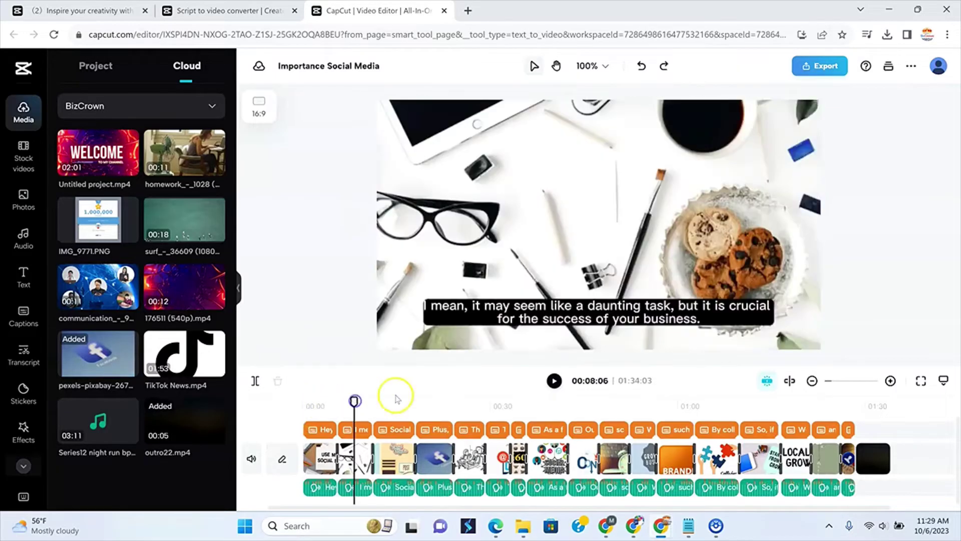
click(304, 400)
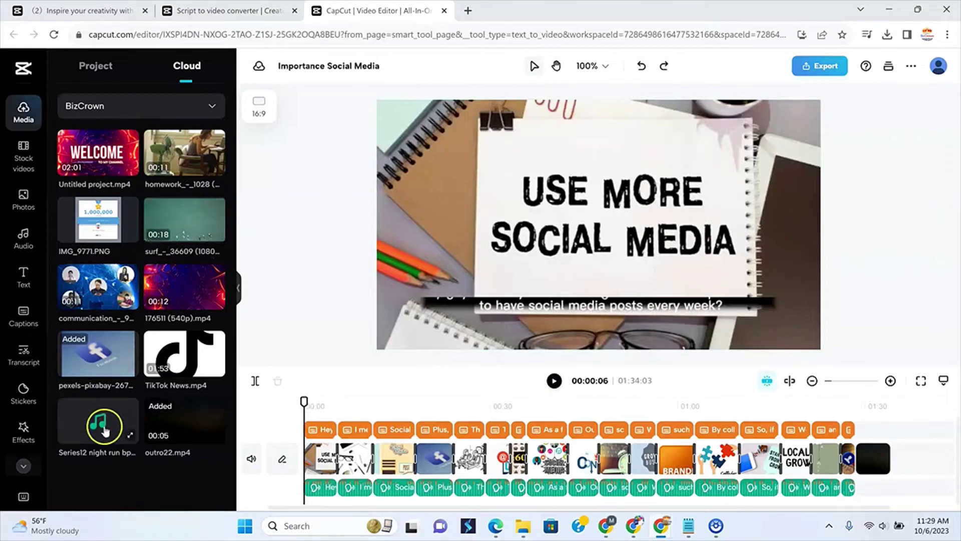
mouse_move(100, 419)
mouse_down()
mouse_move(331, 510)
mouse_move(47, 461)
mouse_move(91, 423)
mouse_up()
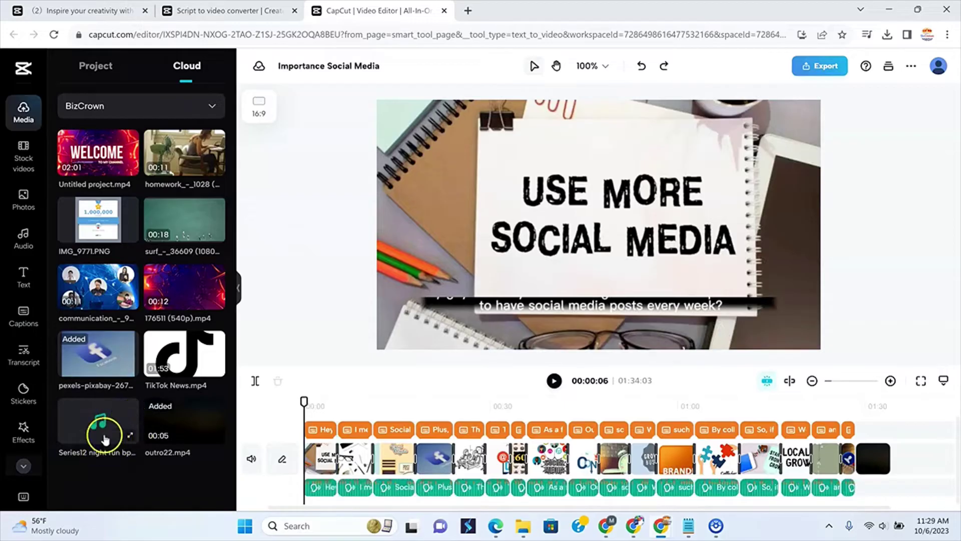
click(100, 431)
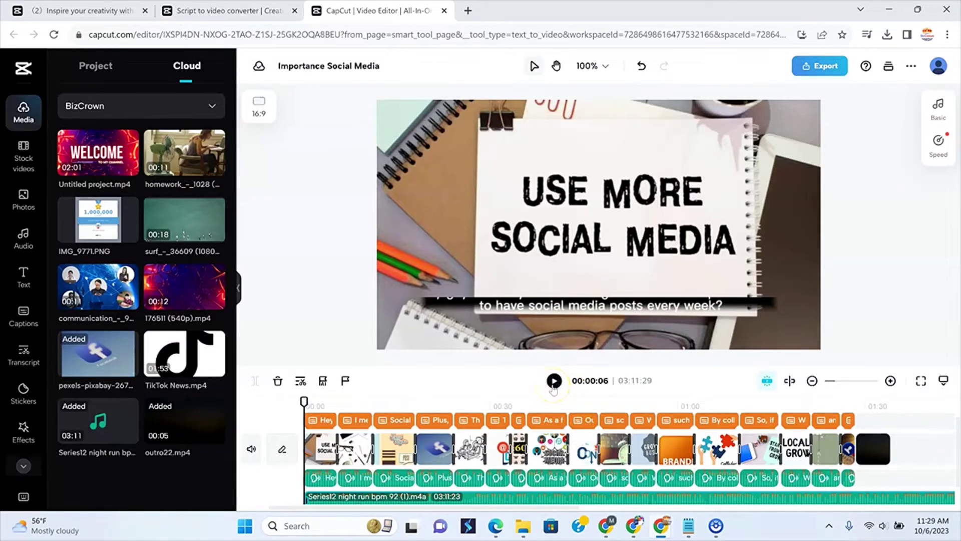
click(555, 383)
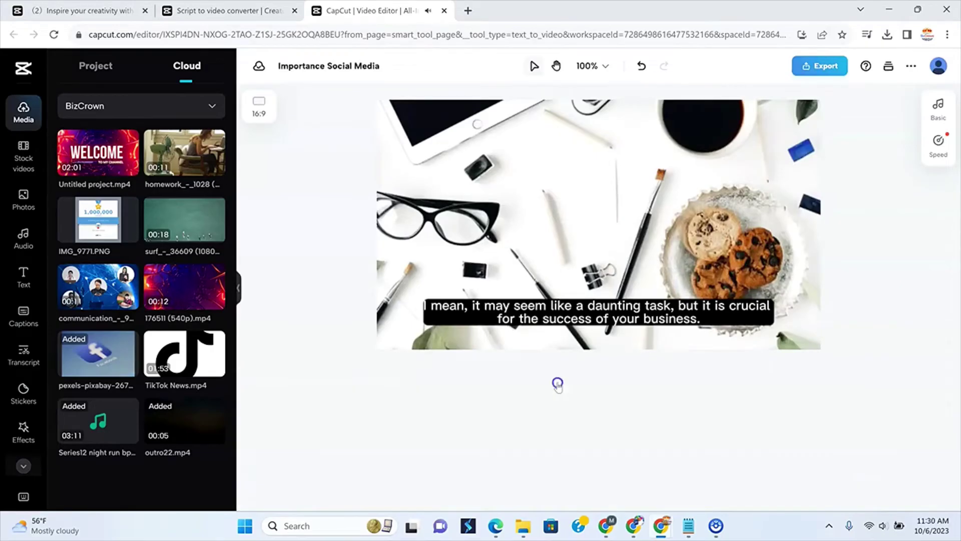
- Pause the preview playback at 00:10:13
click(555, 382)
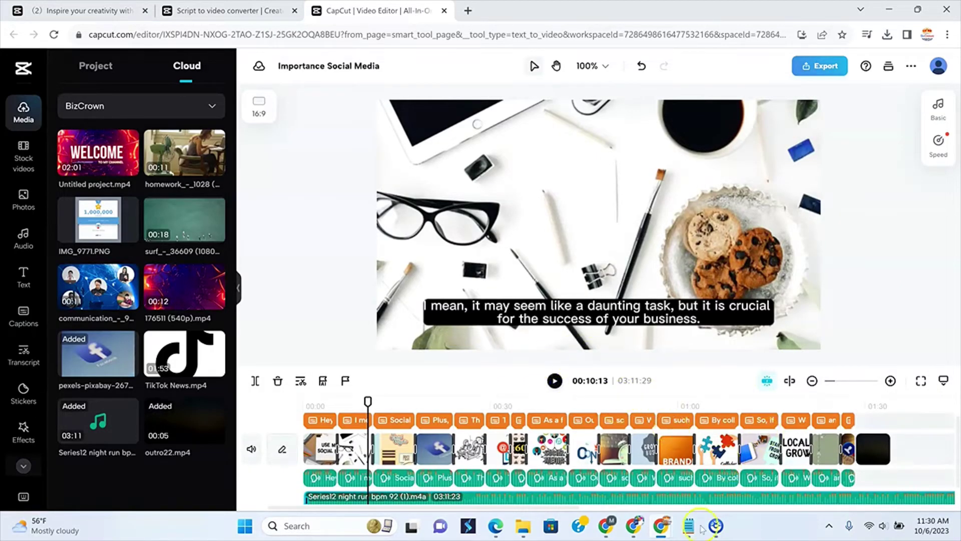
- Split the Series12 music track where the video ends
click(889, 403)
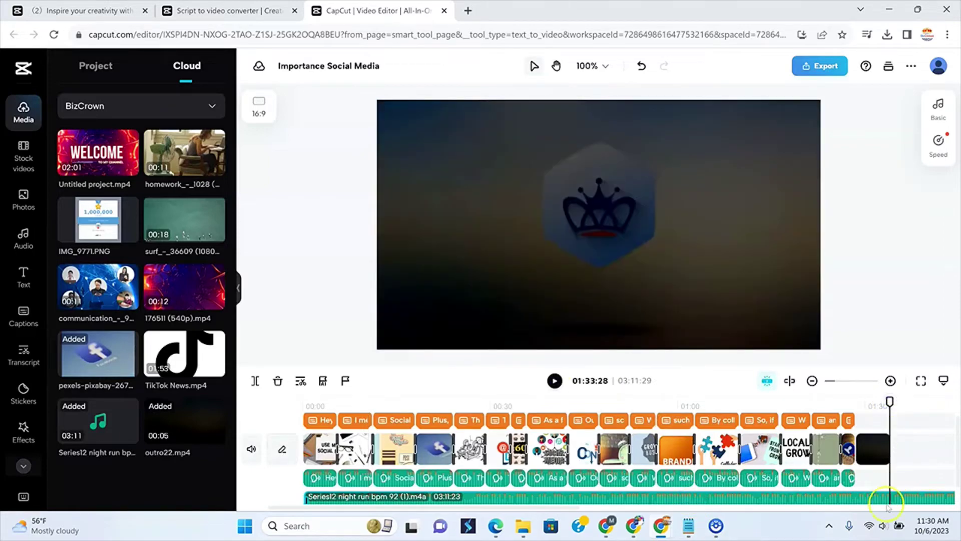
click(880, 524)
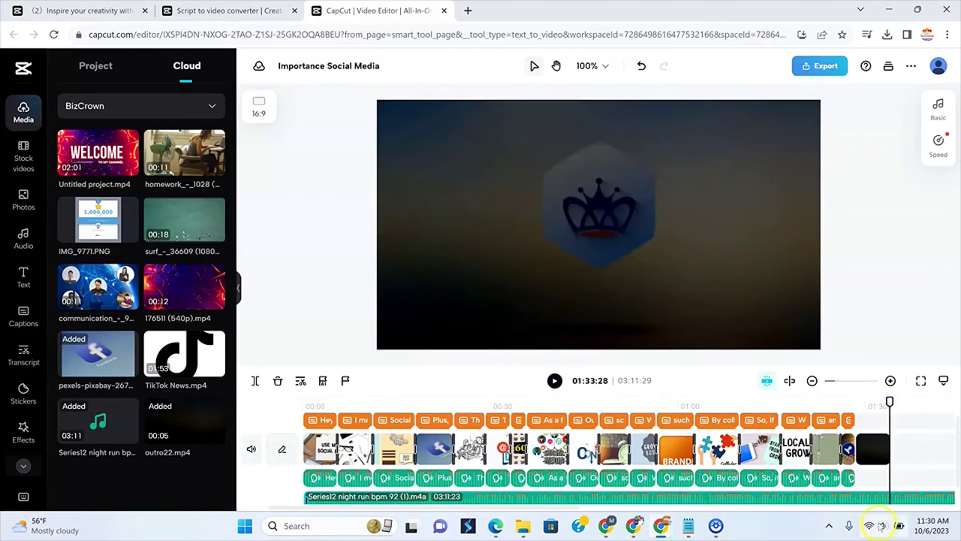
click(889, 498)
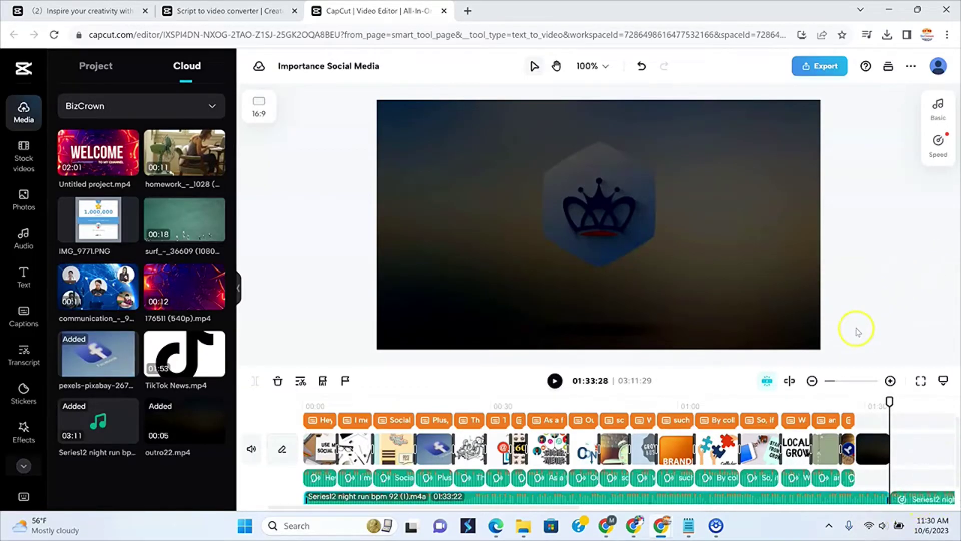
click(926, 499)
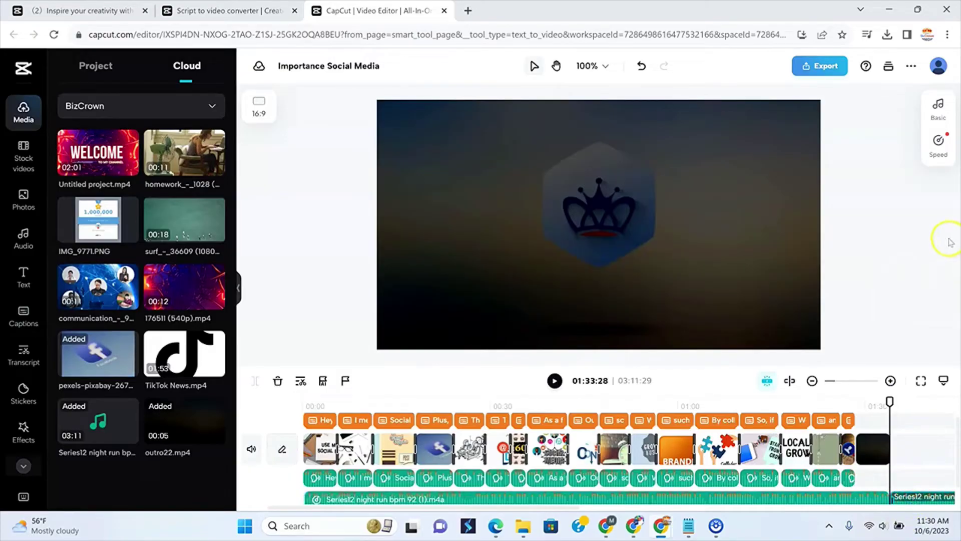
- Delete the leftover music past the video's end, leaving a 01:33:22 track and 01:34:03 project
click(918, 453)
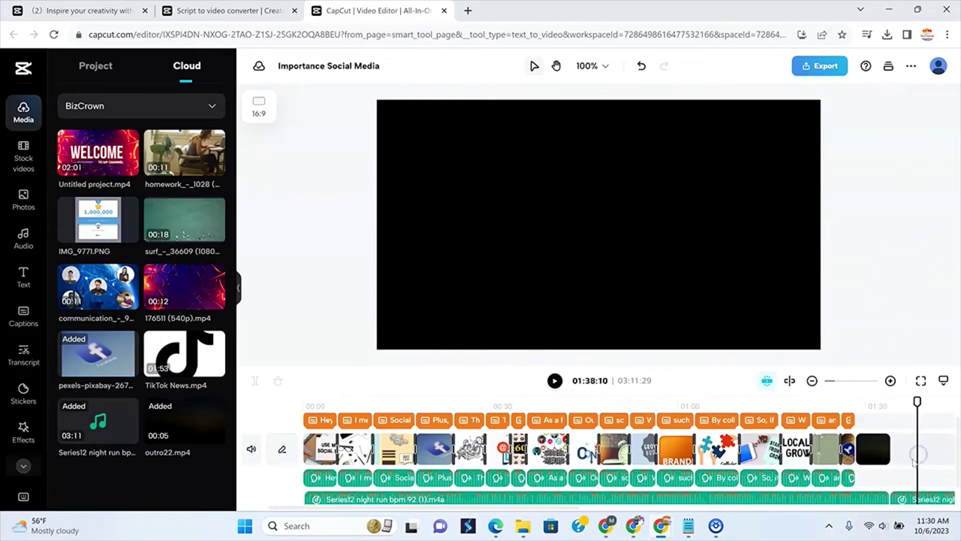
click(918, 501)
key(ctrl+b)
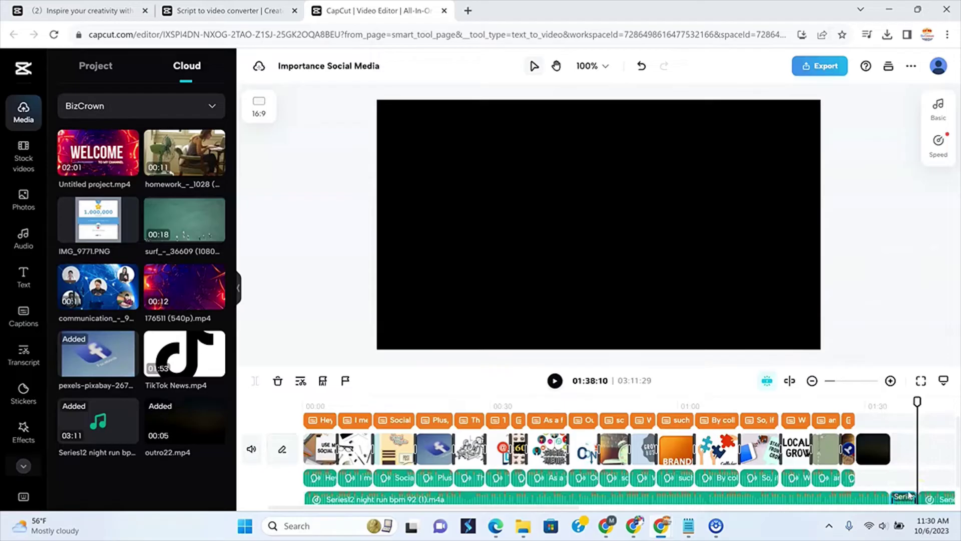
key(Delete)
click(930, 501)
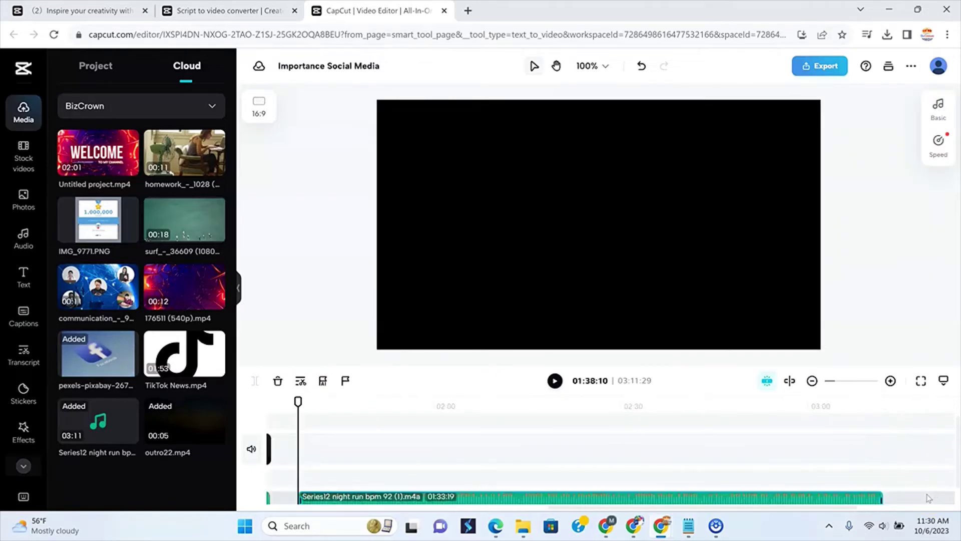
click(888, 500)
key(Delete)
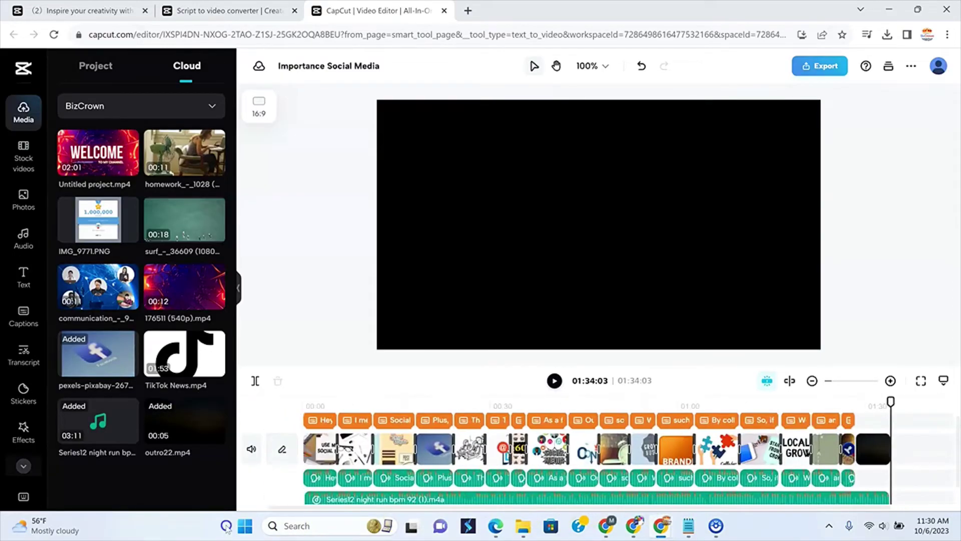
click(820, 501)
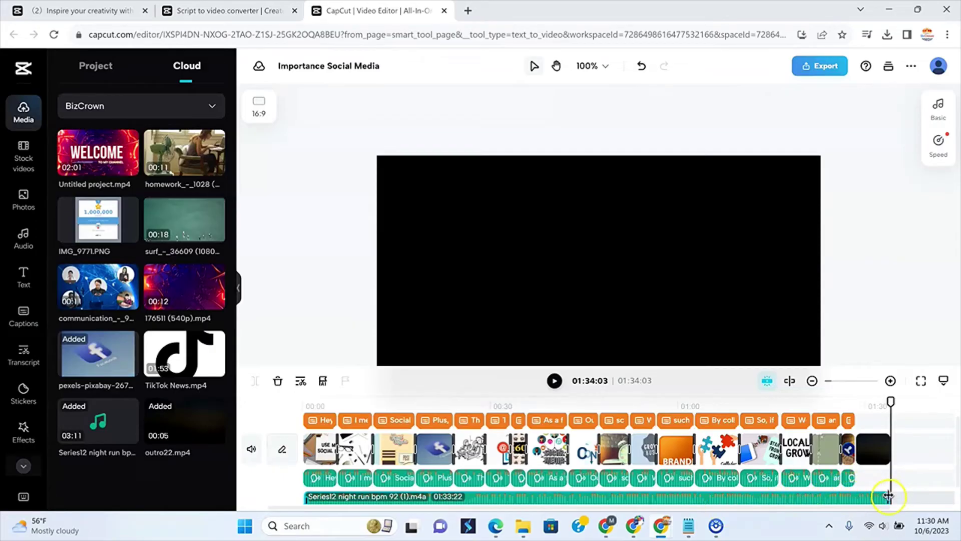
- Lower the Series12 music volume to about -4.3 dB
click(861, 498)
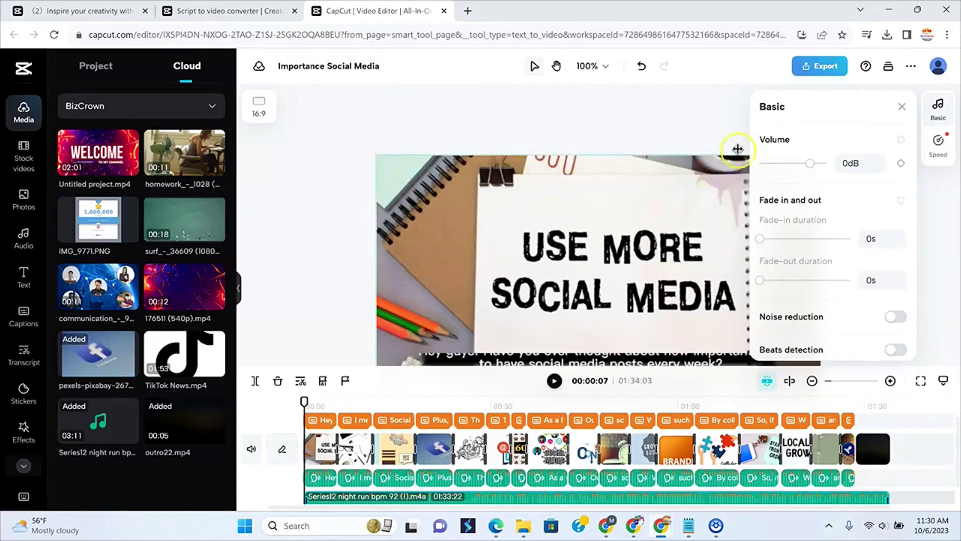
drag(809, 164, 801, 164)
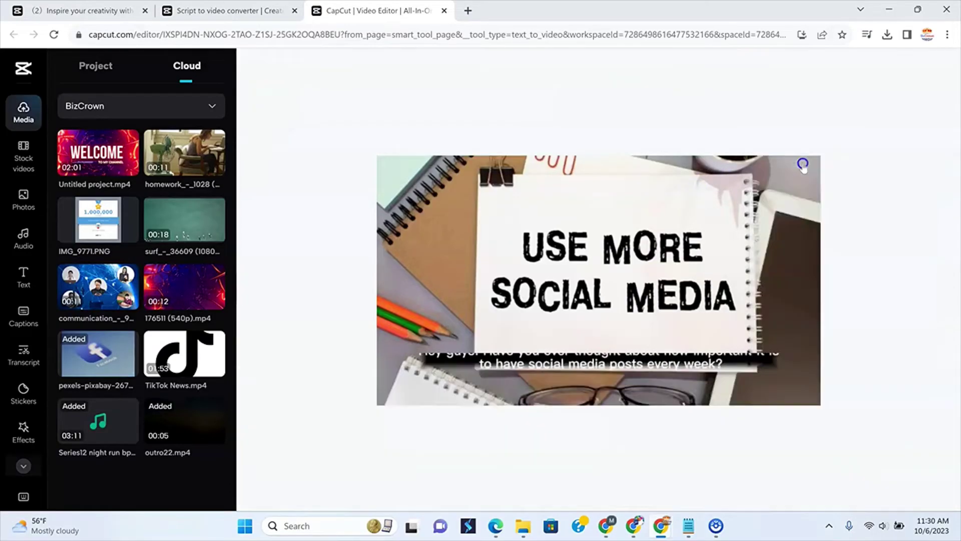
drag(803, 165, 808, 167)
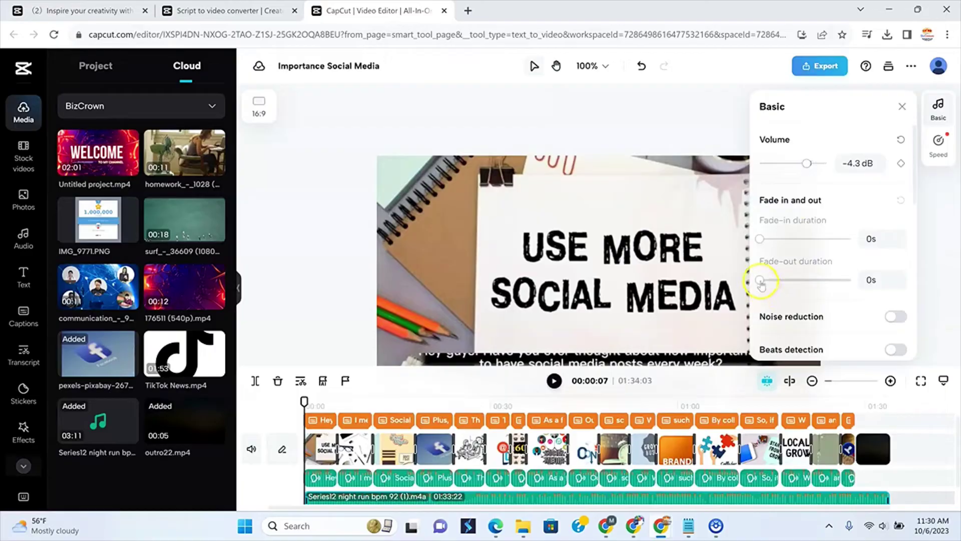
- Give the music a 4.7 s fade-out and play the ending to hear it
drag(779, 283, 822, 281)
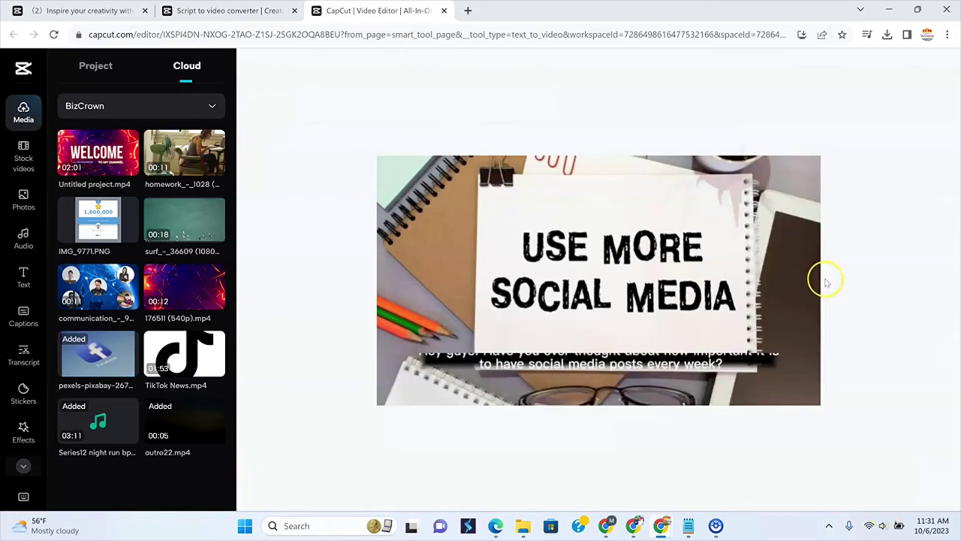
scroll(821, 265, down, 2)
mouse_move(820, 217)
mouse_down()
mouse_move(770, 227)
mouse_move(830, 221)
mouse_up()
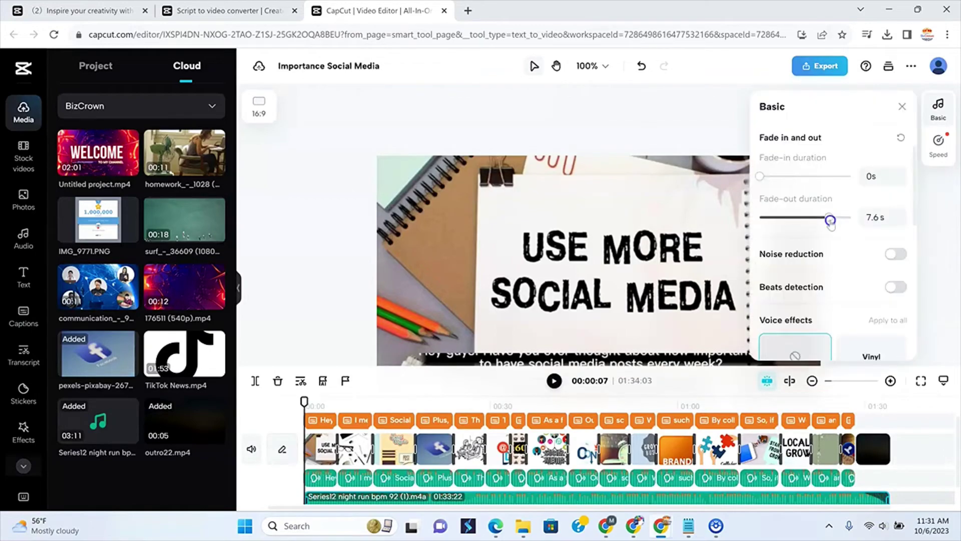
click(776, 218)
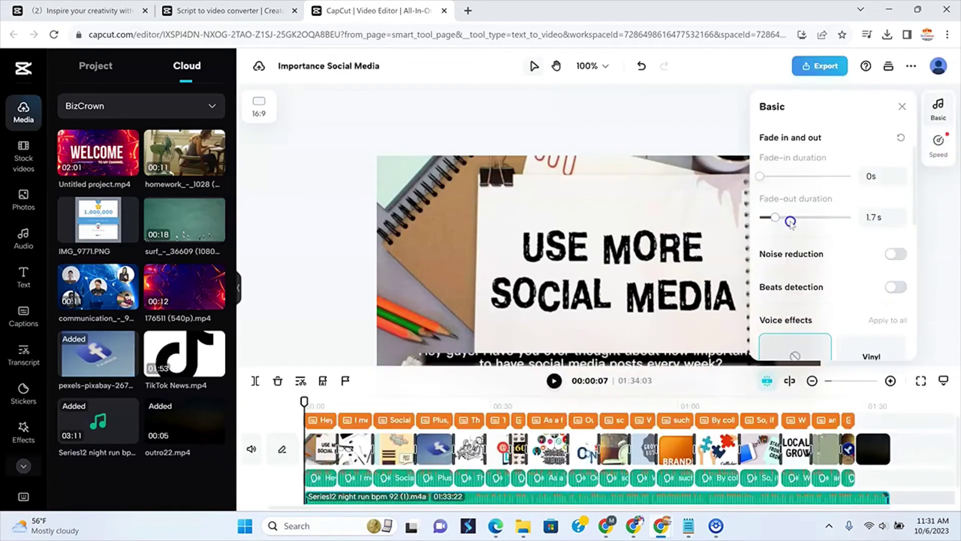
click(805, 219)
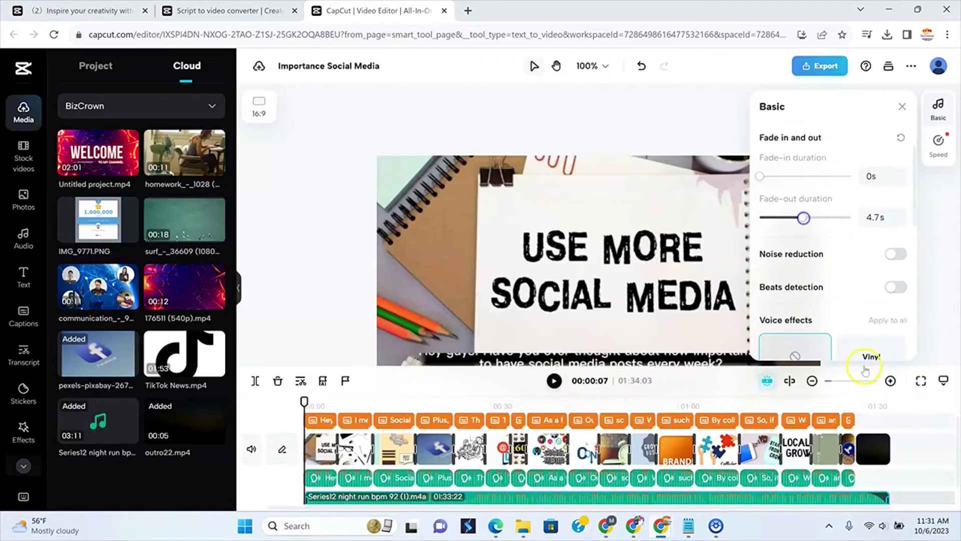
click(835, 403)
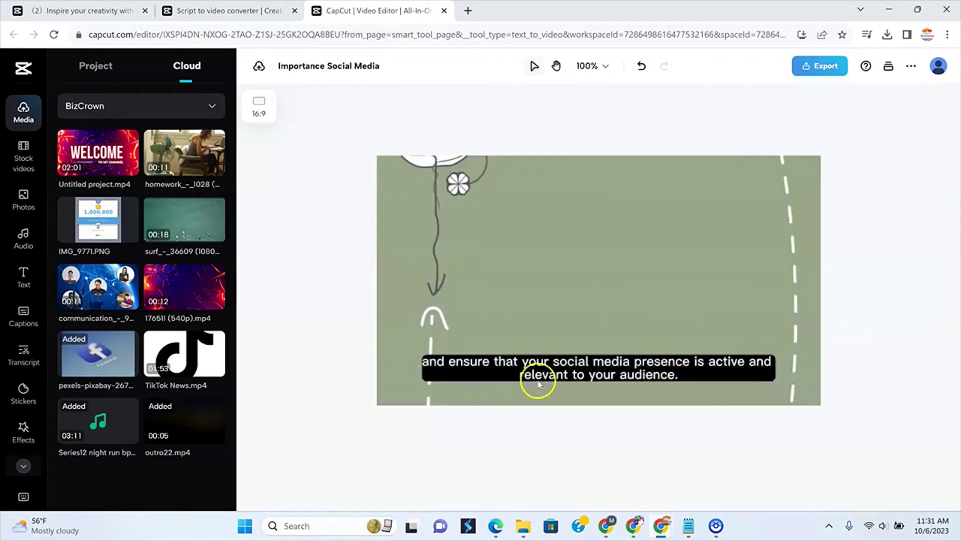
click(553, 382)
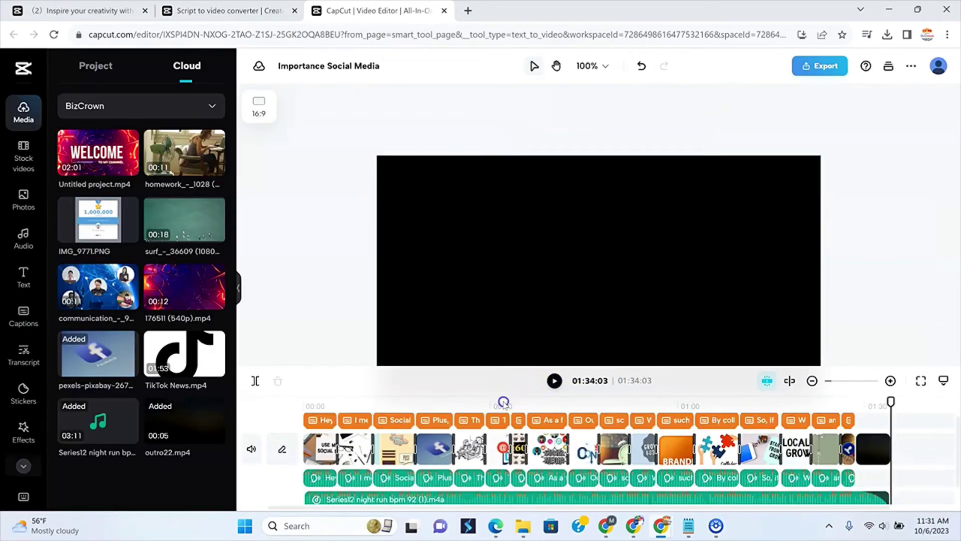
- Open Export settings with filename 'Importance Social Media' and resolution kept at 1080p
click(503, 401)
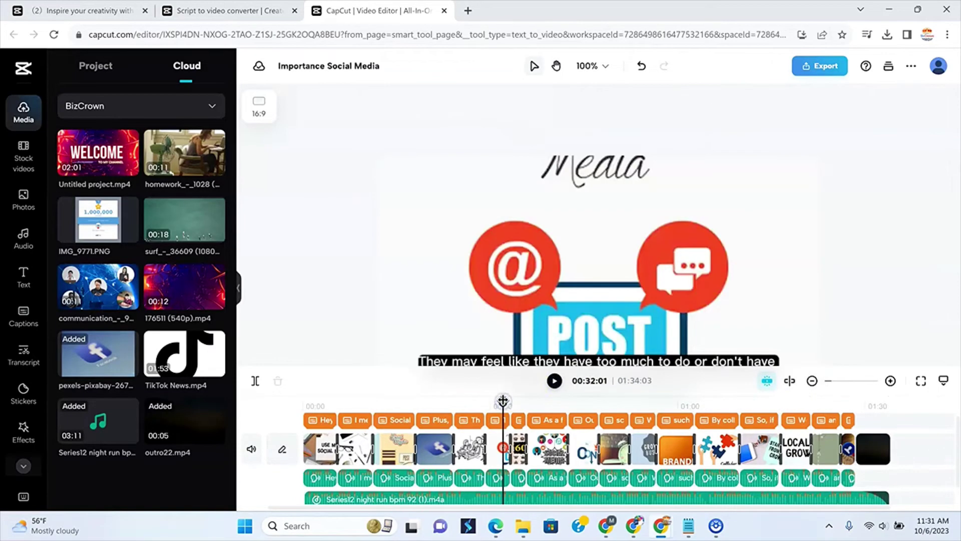
click(822, 68)
click(753, 273)
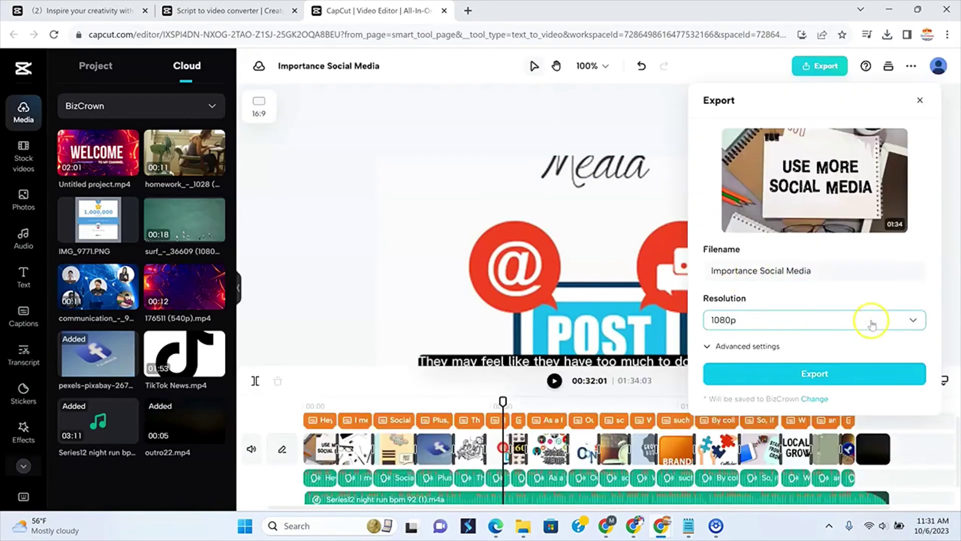
click(870, 319)
click(728, 429)
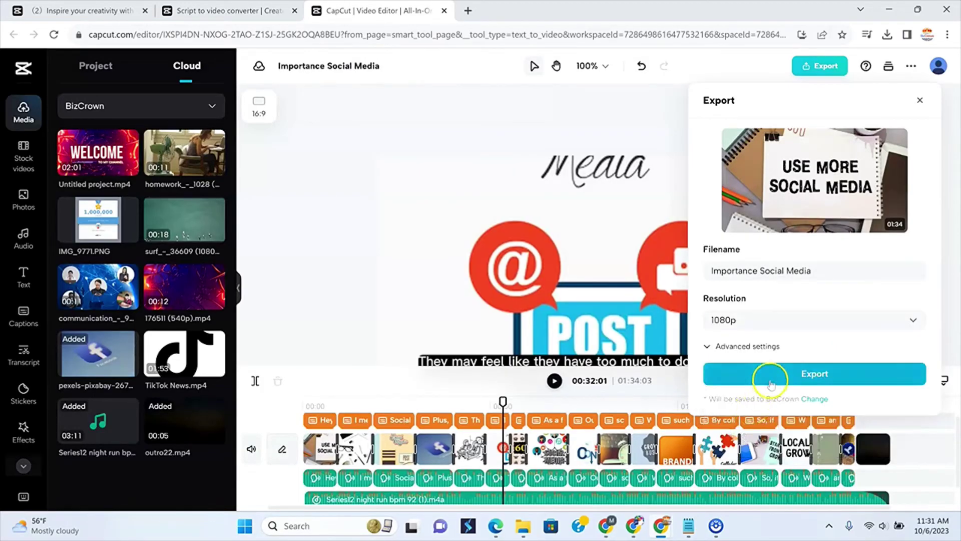
- Export the video as a 1080p, 33.42MB MP4 and wait for it to finish
click(801, 376)
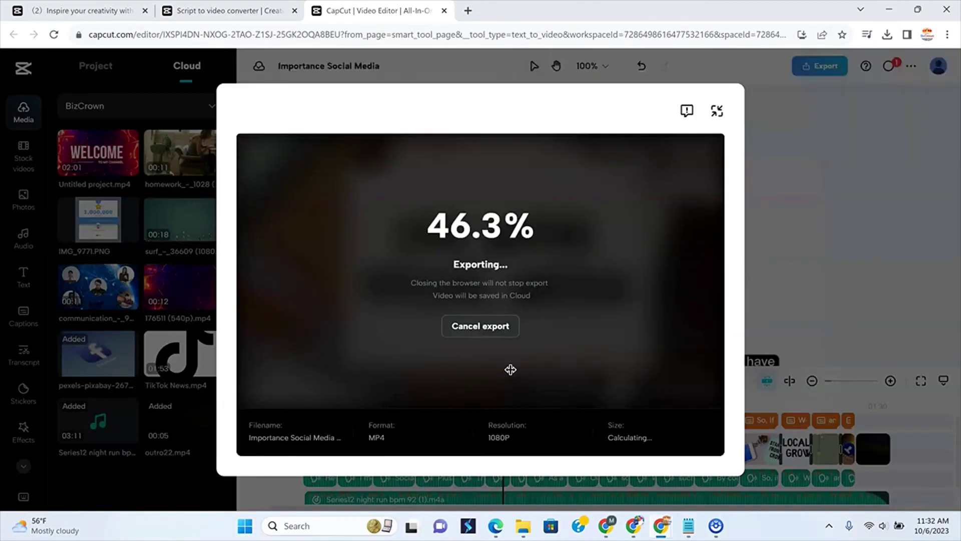
drag(506, 270, 510, 232)
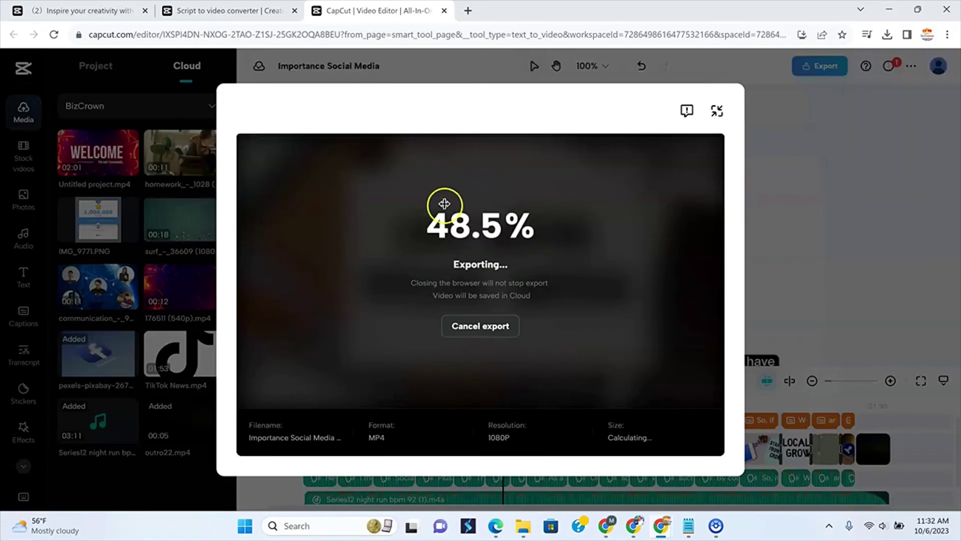
mouse_move(444, 204)
mouse_down()
mouse_move(497, 247)
mouse_move(577, 234)
mouse_move(619, 267)
mouse_up()
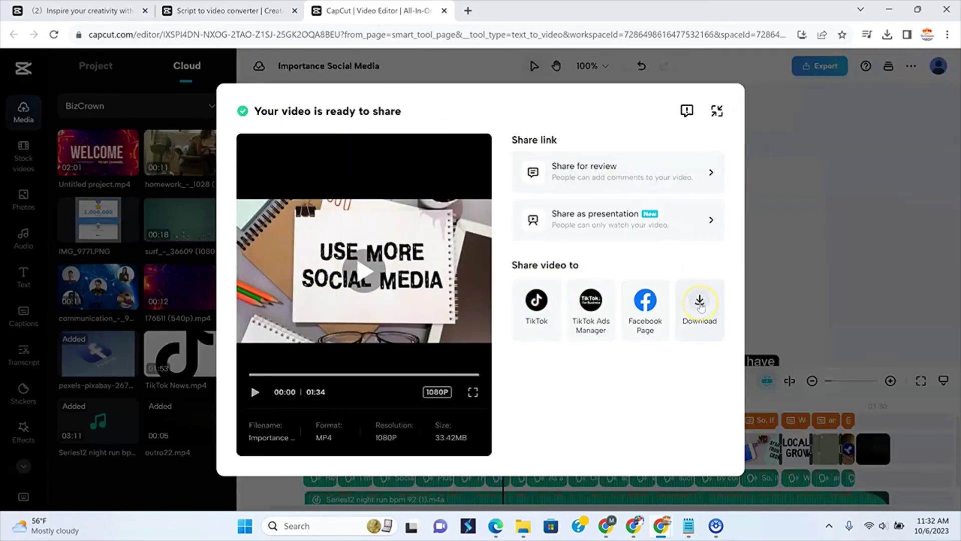
- Download the 33.4 MB 'Importance Social Media.mp4' to the computer through the browser
click(704, 305)
click(704, 305)
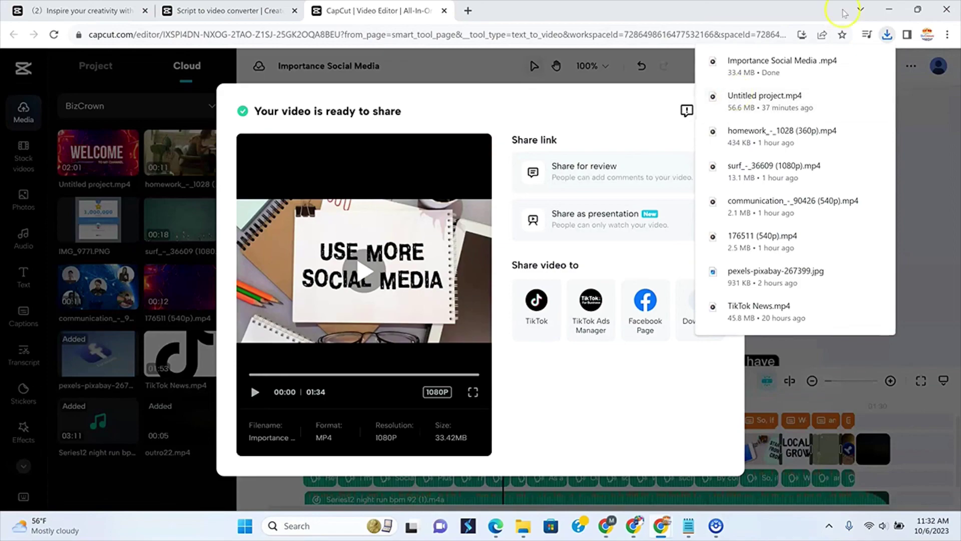
click(636, 80)
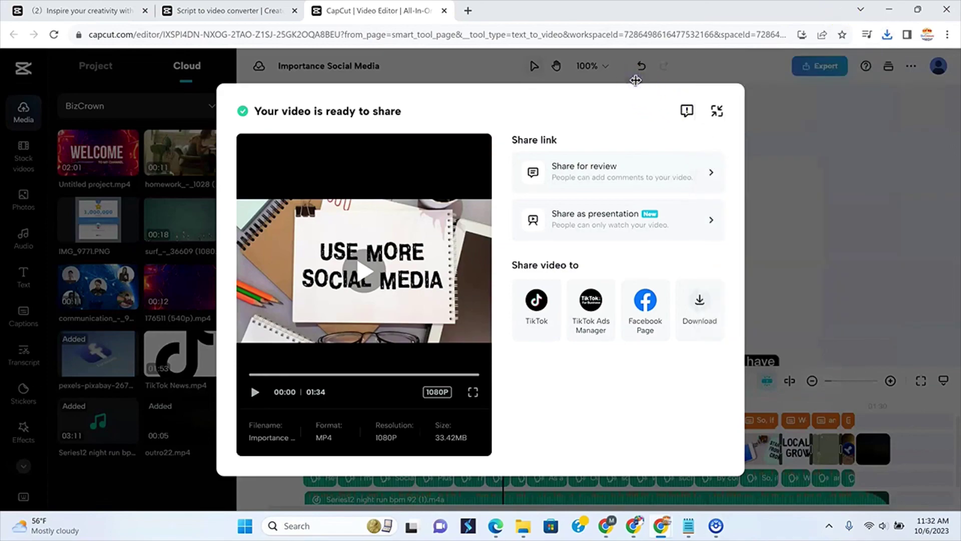